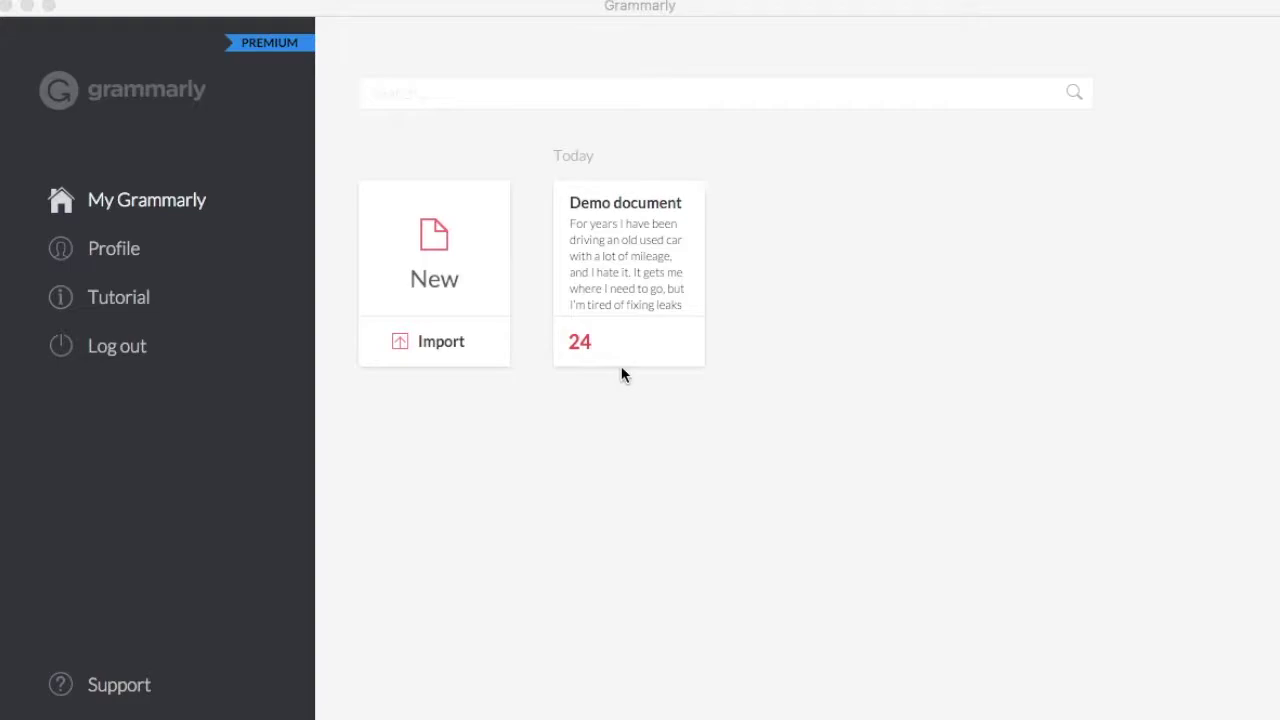
Import Mobile Tech Analysis [Conflict] .docx from Google Drive > Notes for a first check (score 87)
left_click(428, 338)
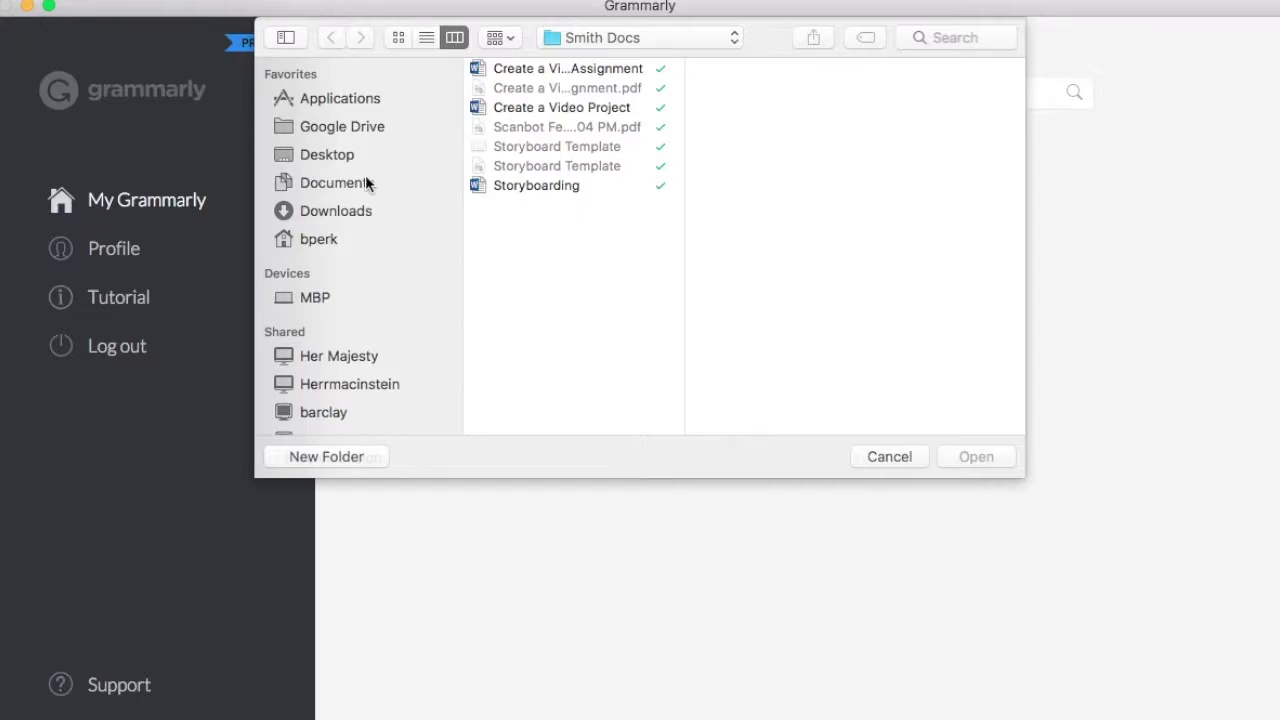
left_click(355, 127)
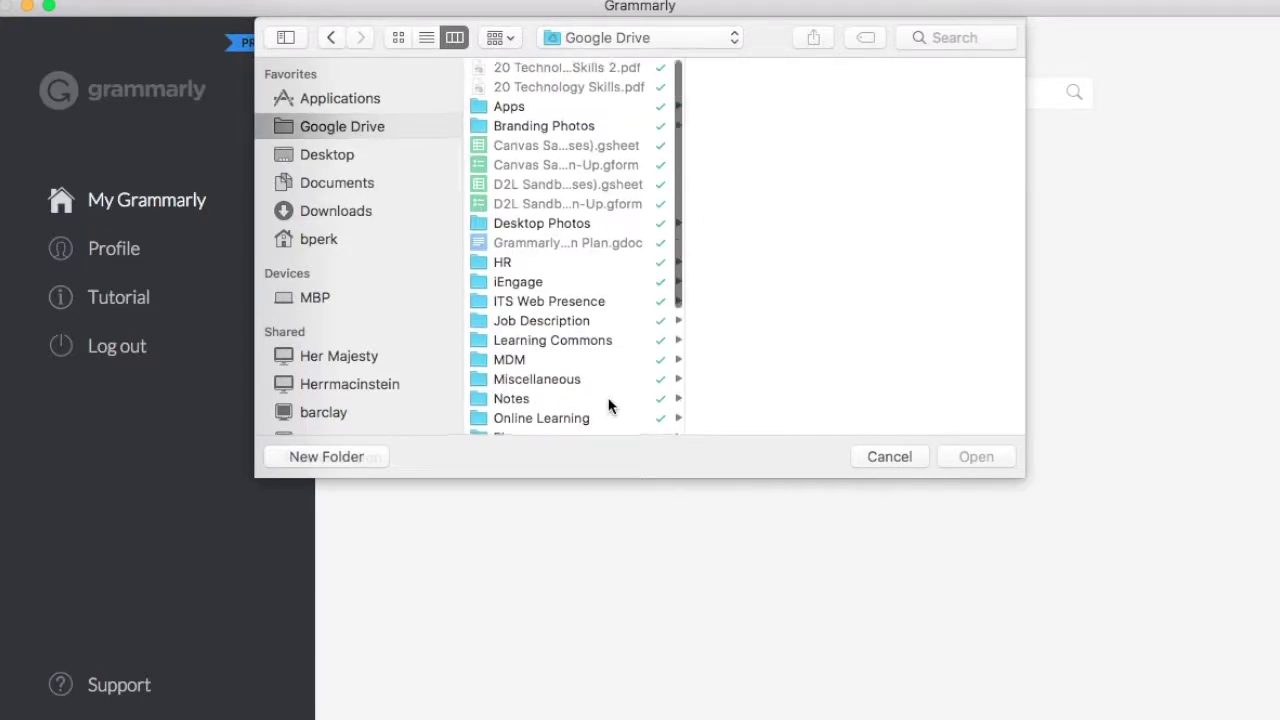
scroll(608, 405, "down", 5)
left_click(563, 328)
left_click(561, 302)
left_click(555, 284)
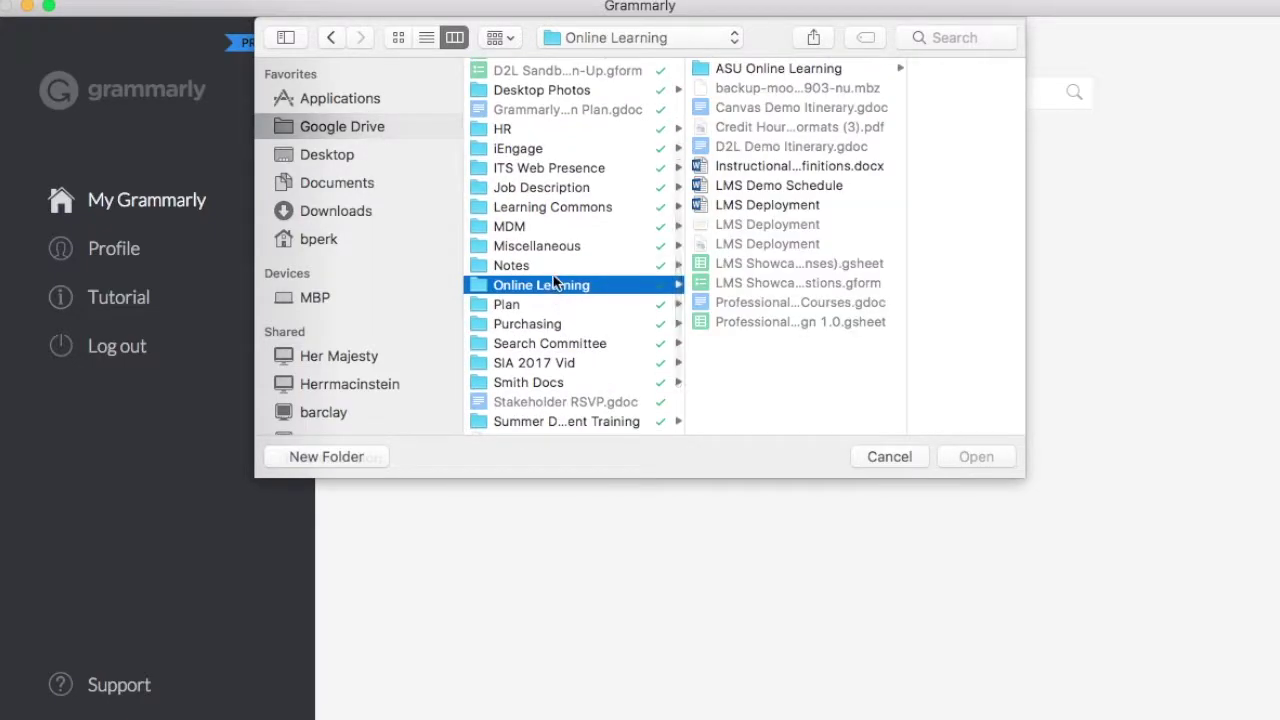
left_click(551, 266)
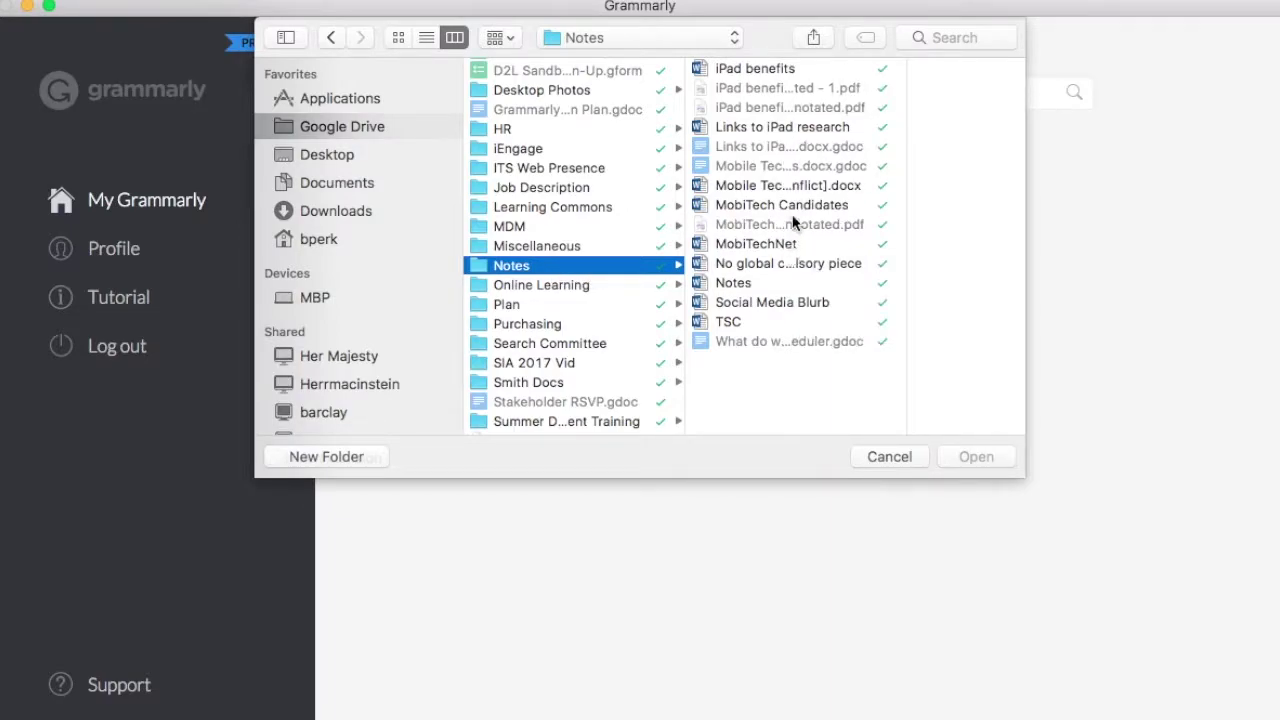
left_click(790, 185)
left_click(993, 455)
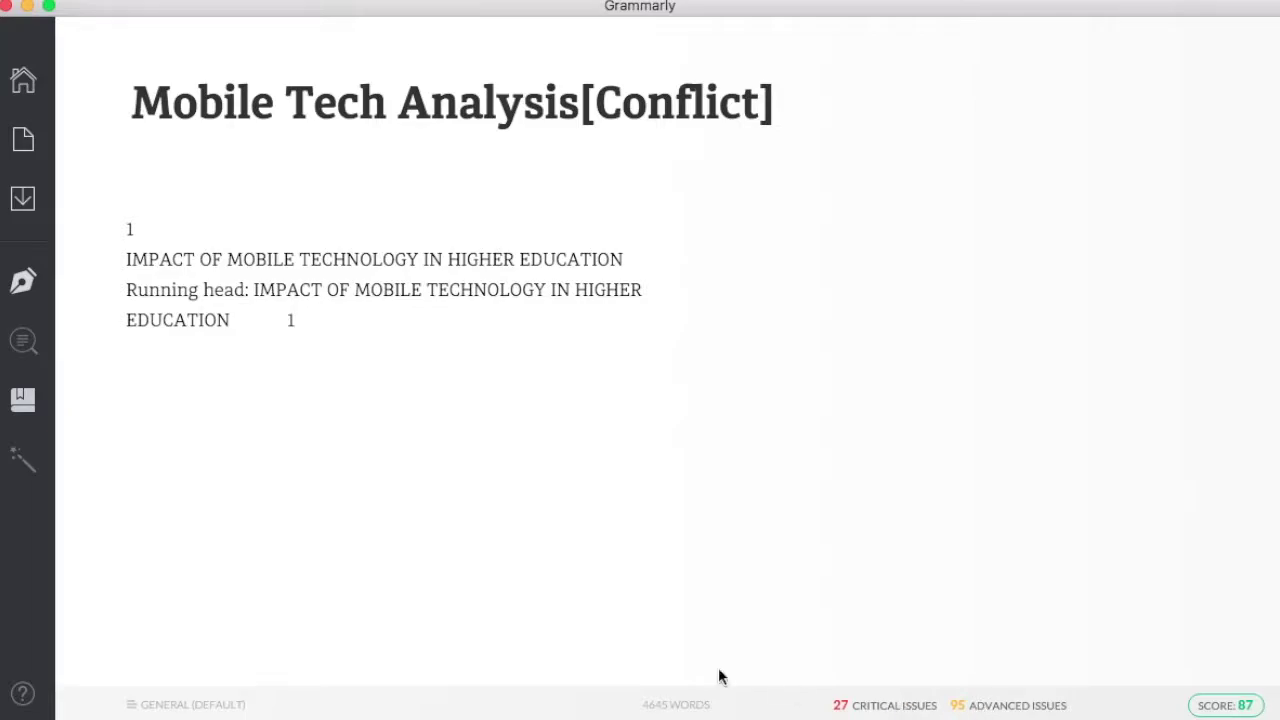
View the Premium upgrade page listing 95 additional issues, then return to the essay editor
mouse_move(36, 480)
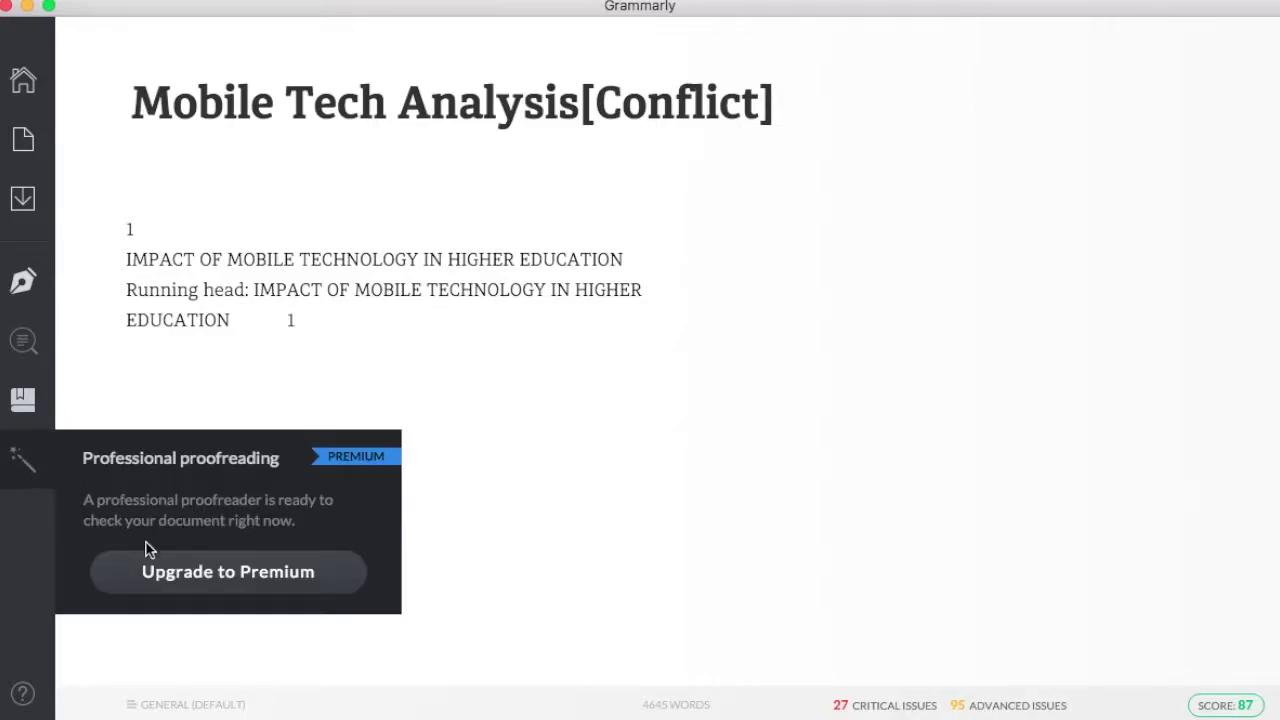
left_click(156, 576)
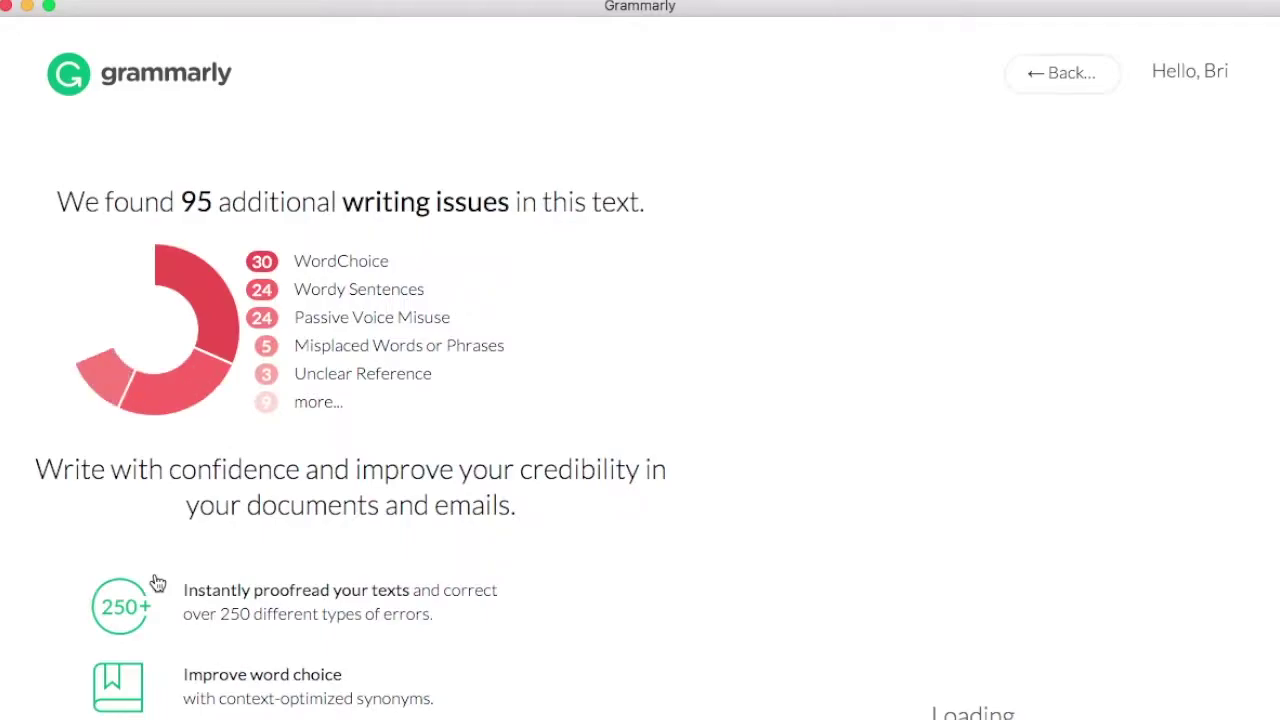
scroll(157, 583, "down", 3)
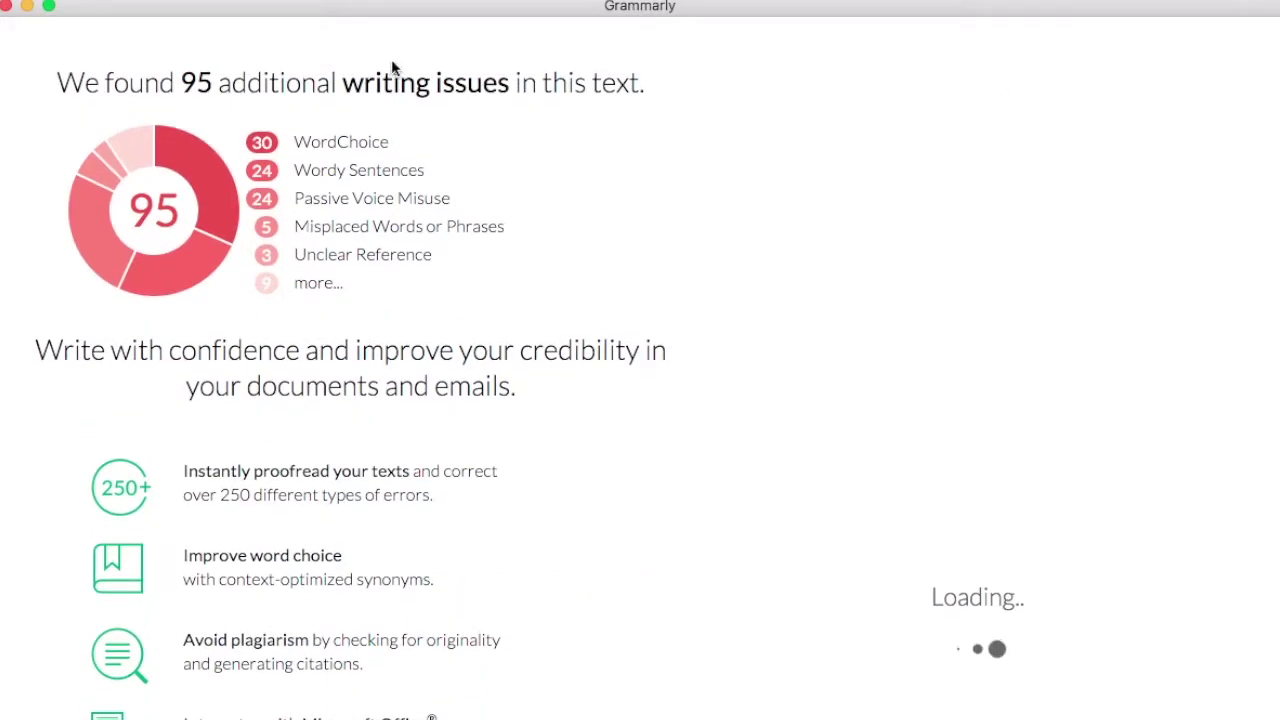
scroll(318, 142, "up", 1)
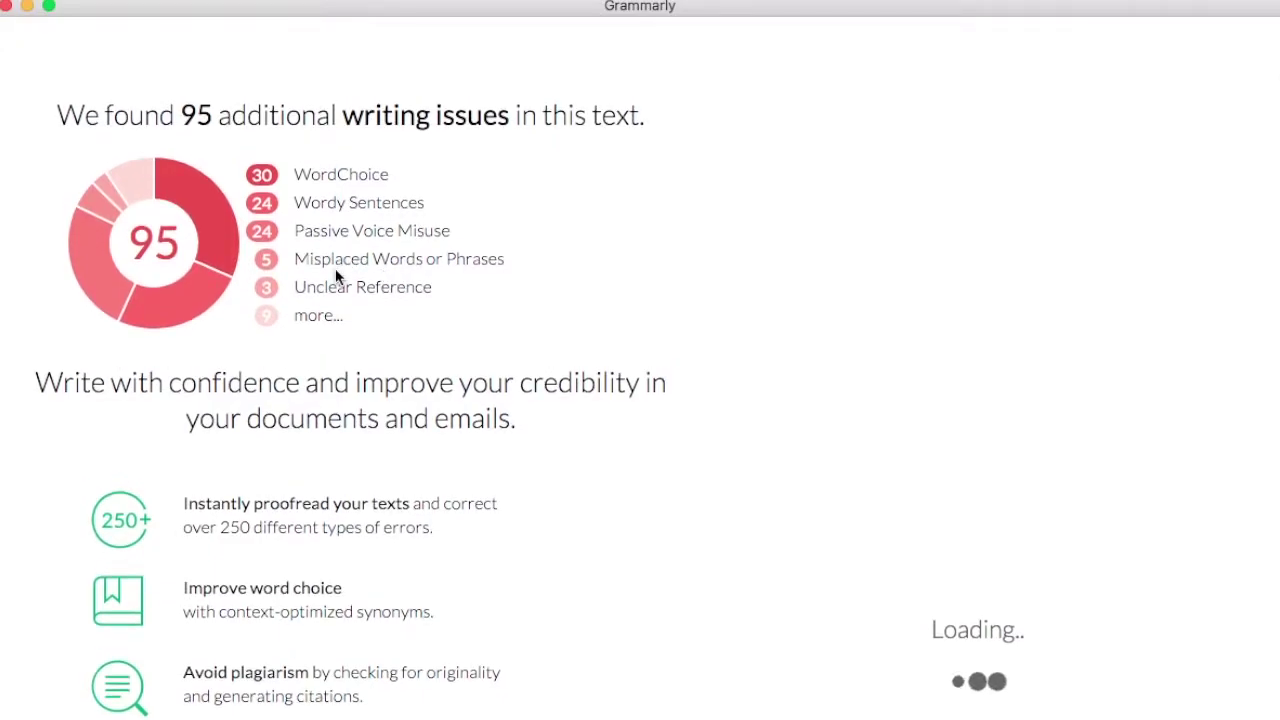
scroll(336, 272, "up", 3)
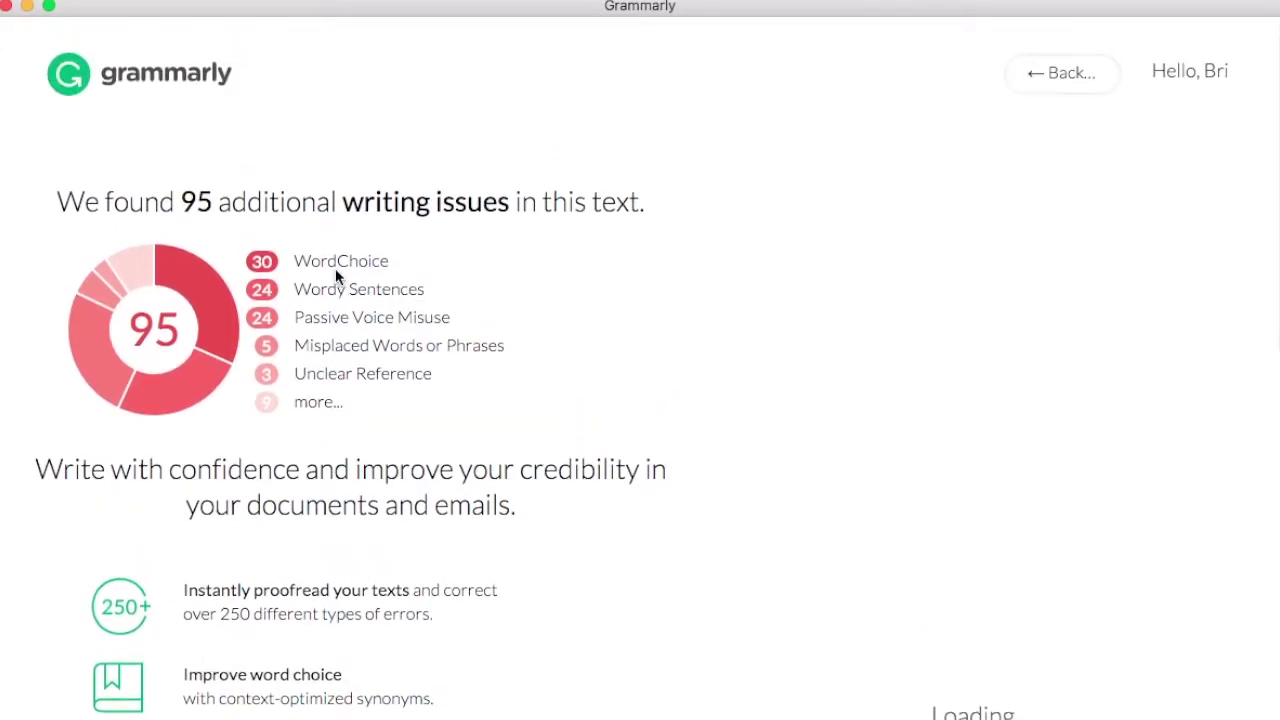
left_click(1043, 76)
Dismiss the Wordiness suggestion and the Passive voice flag on 'are eliminated'
scroll(570, 512, "down", 10)
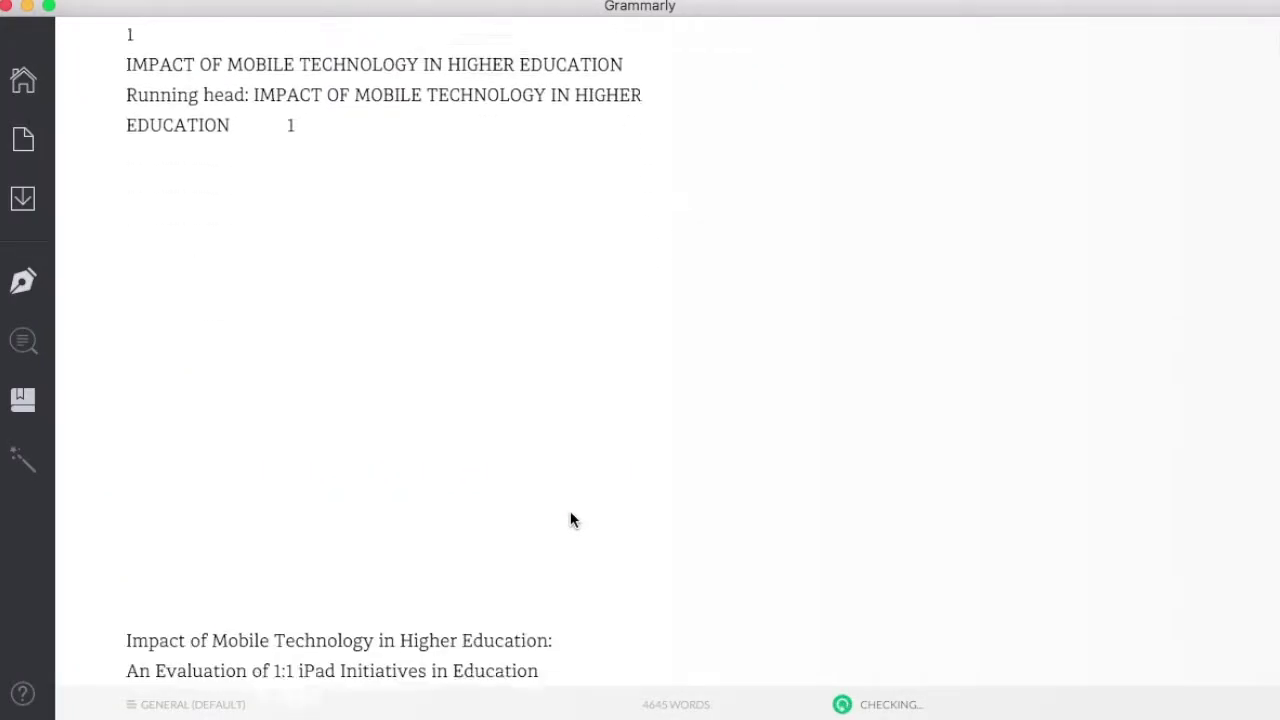
scroll(570, 520, "down", 15)
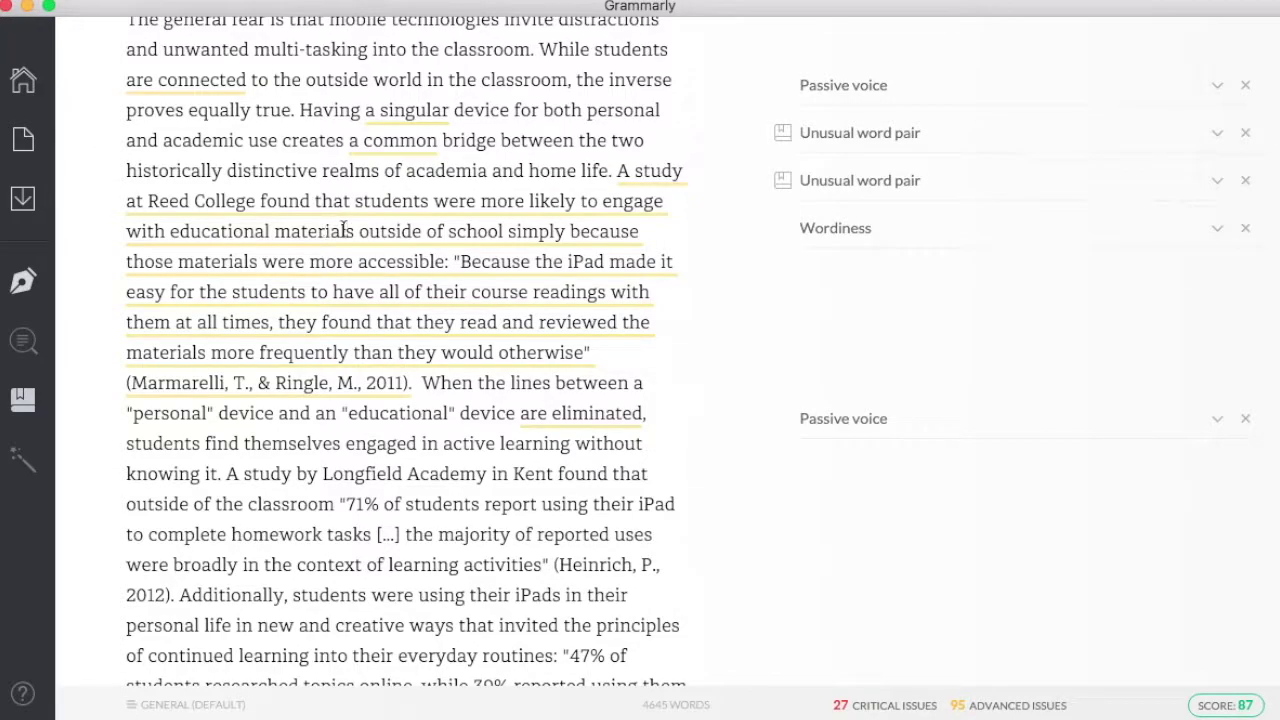
left_click(462, 262)
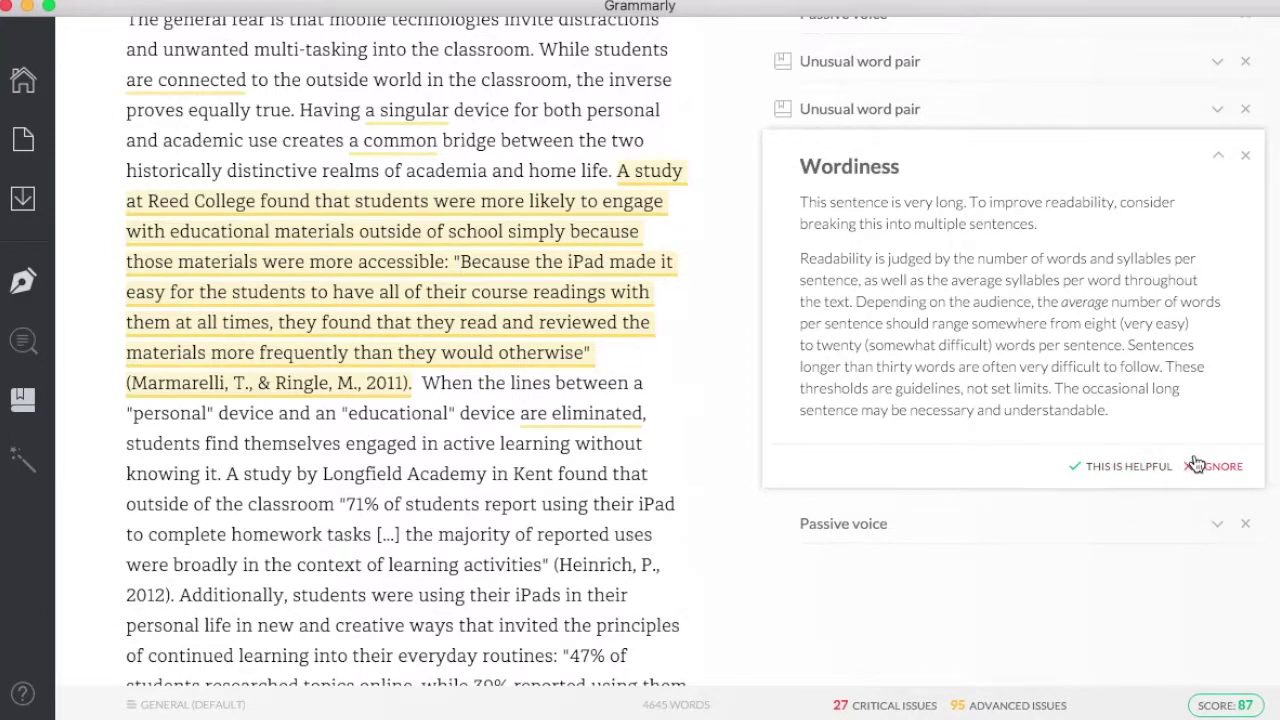
left_click(1245, 157)
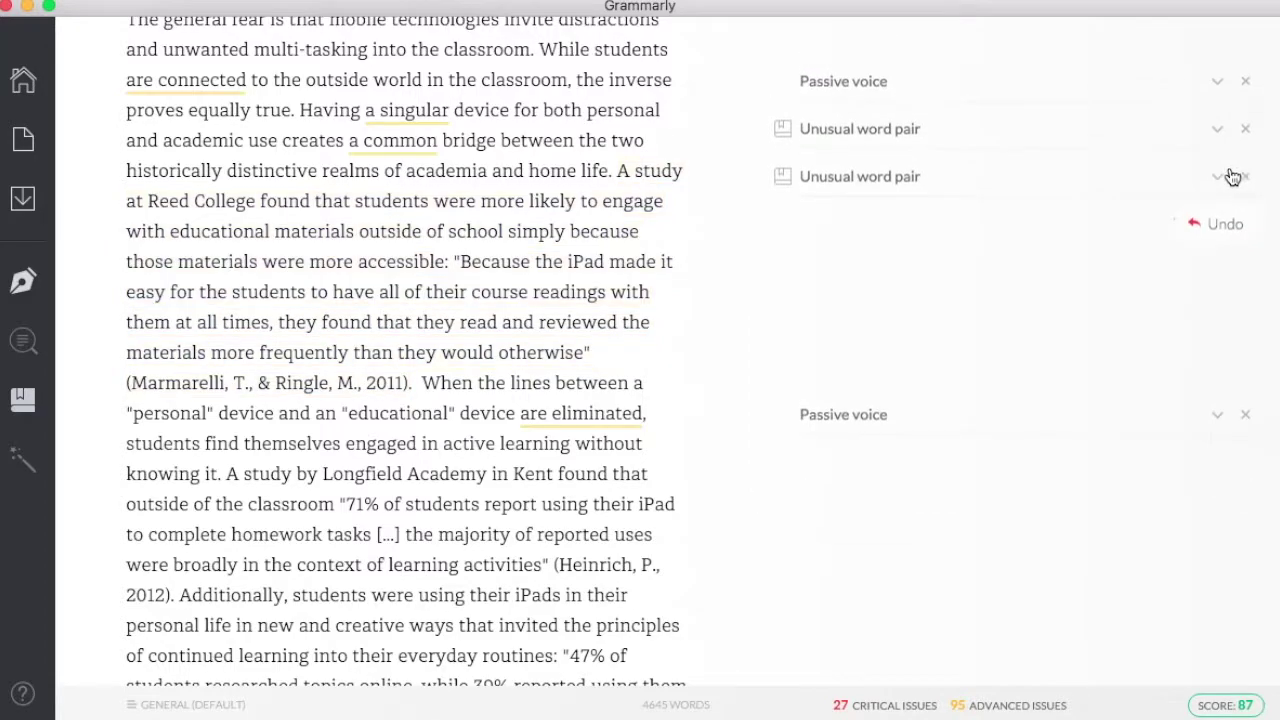
left_click(885, 432)
scroll(930, 565, "down", 3)
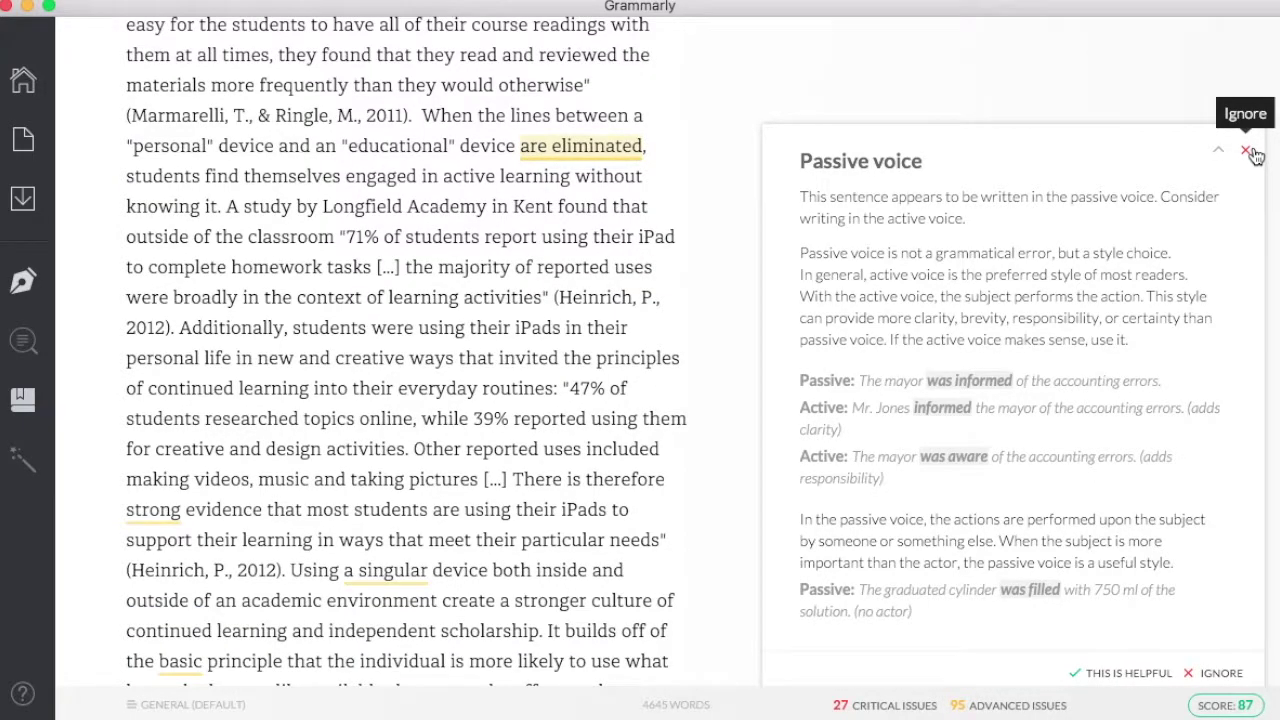
left_click(1250, 152)
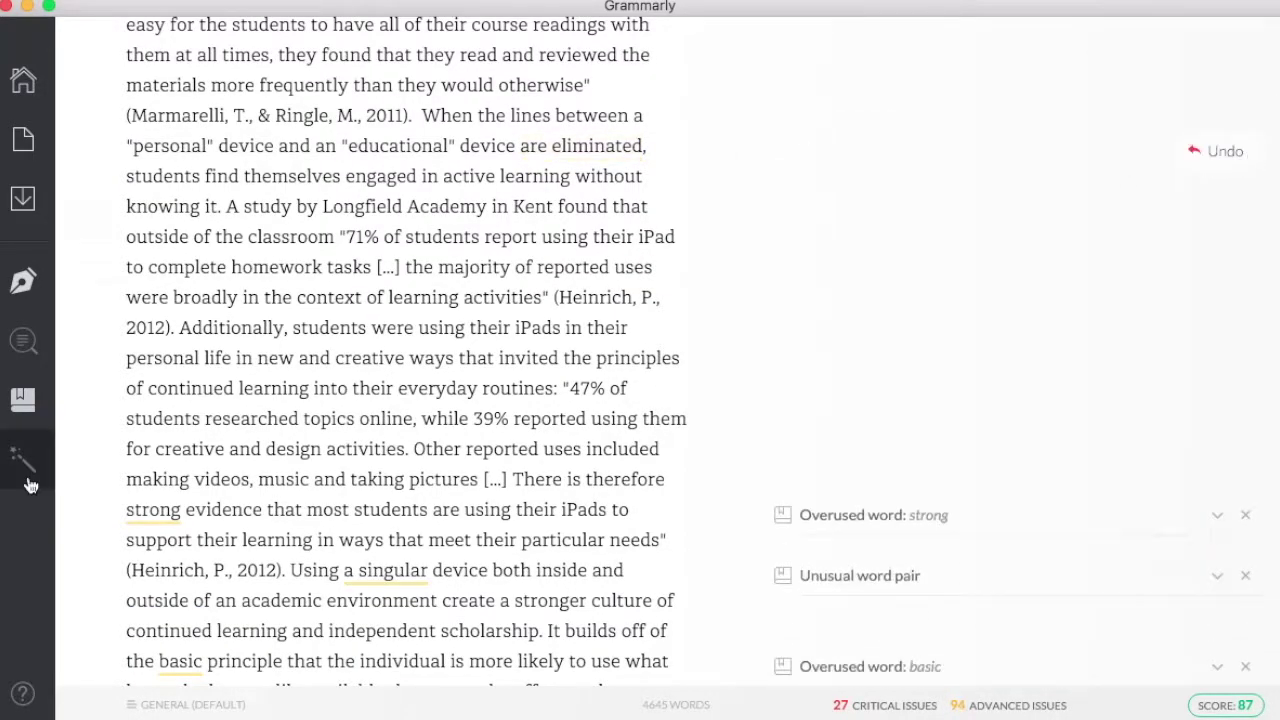
Turn plagiarism checking on and review the flagged passages, including the (Heinrich, P., 2012) citation
mouse_move(28, 350)
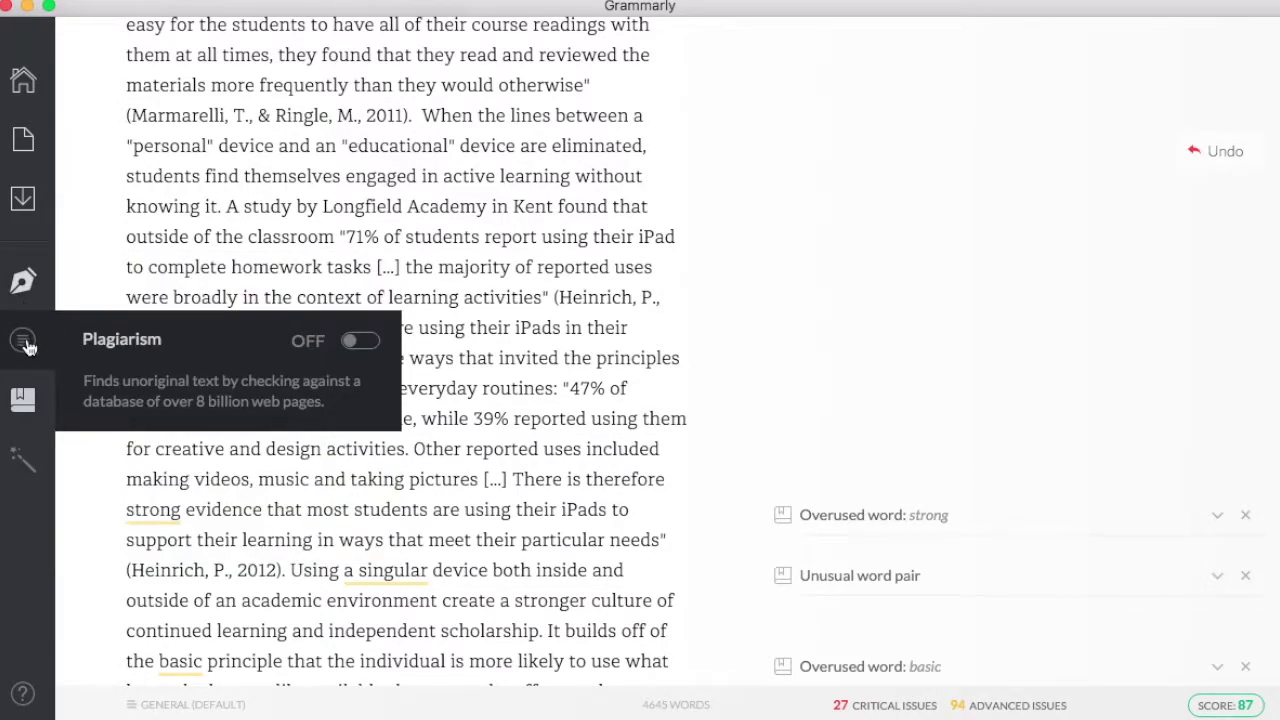
left_click(357, 340)
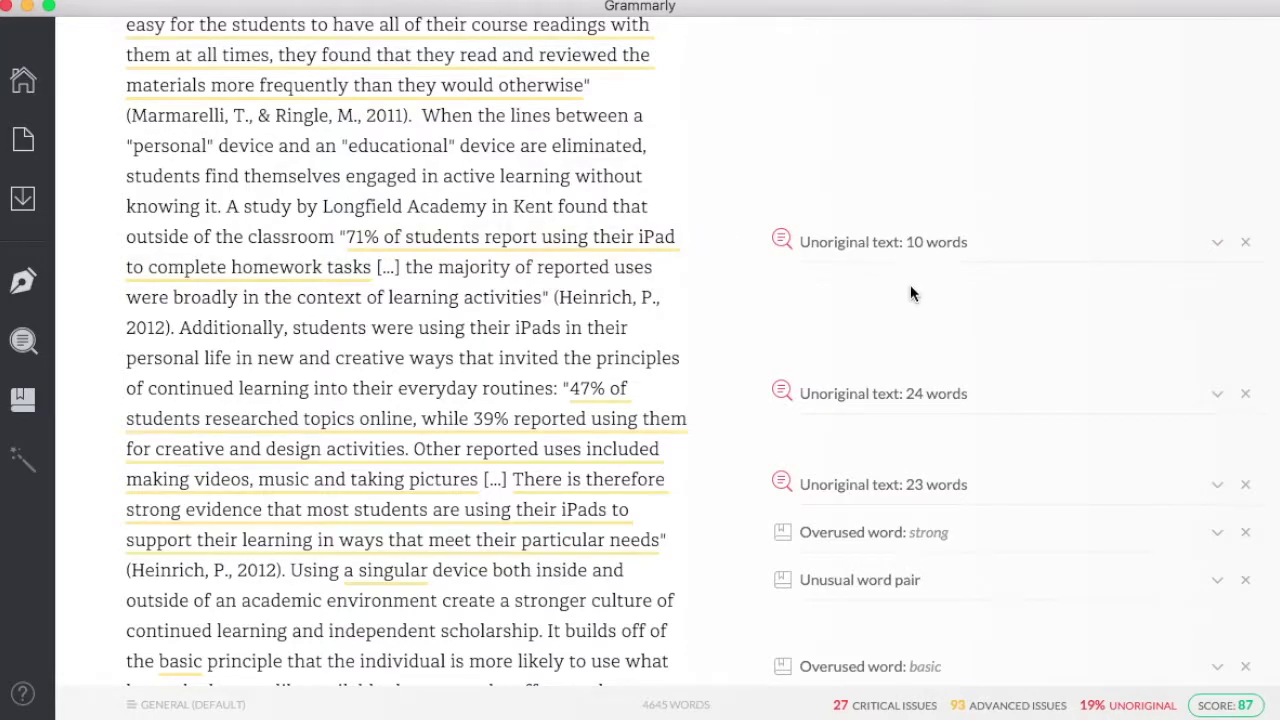
scroll(556, 366, "down", 3)
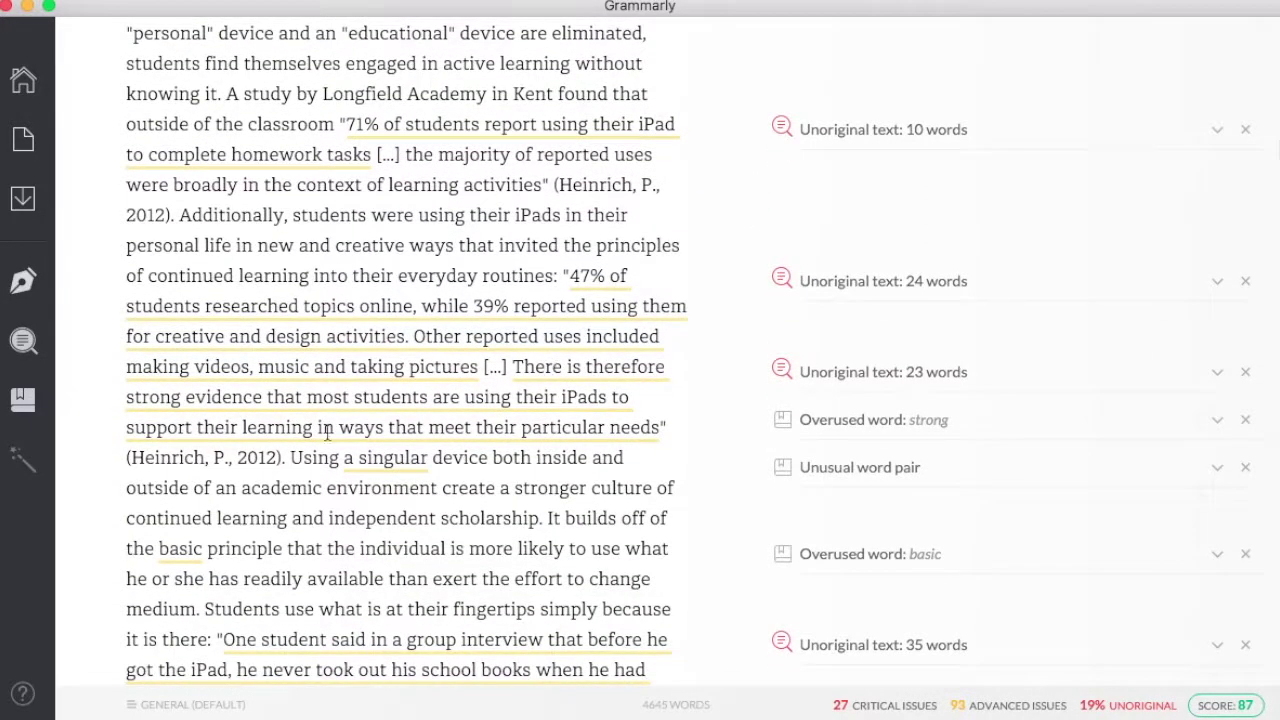
left_click_drag(289, 458, 113, 458)
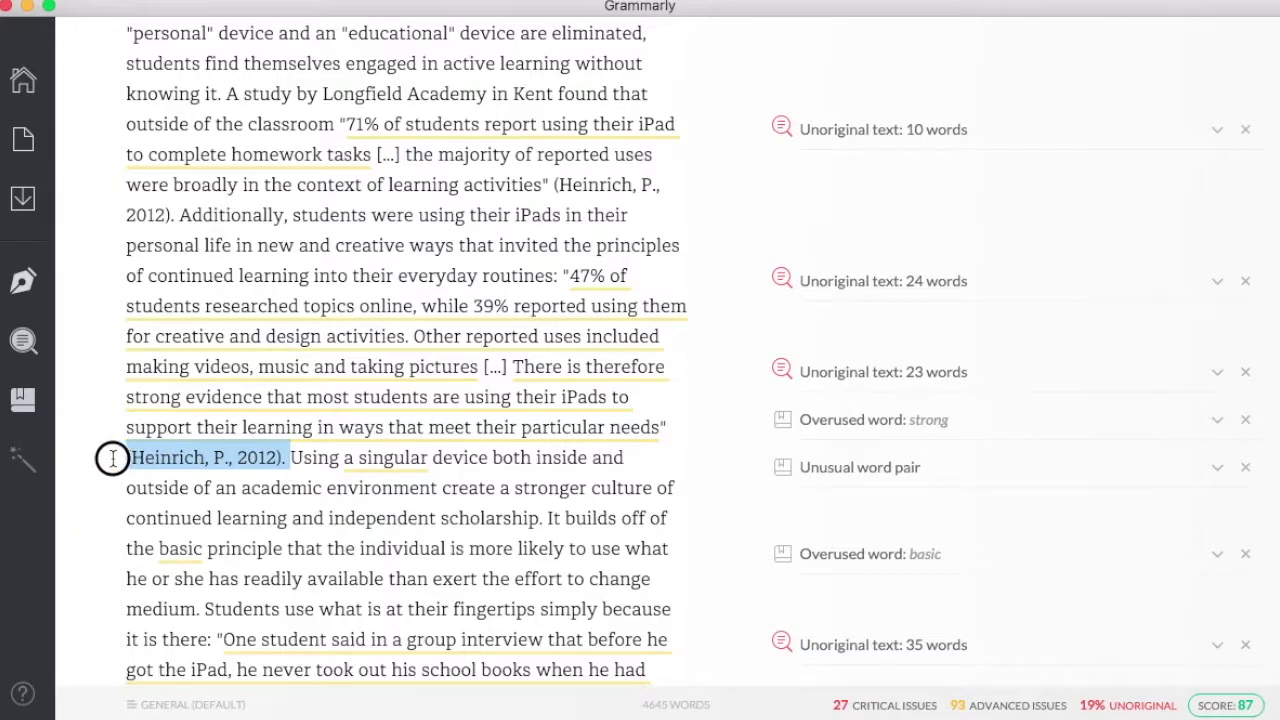
left_click(170, 461)
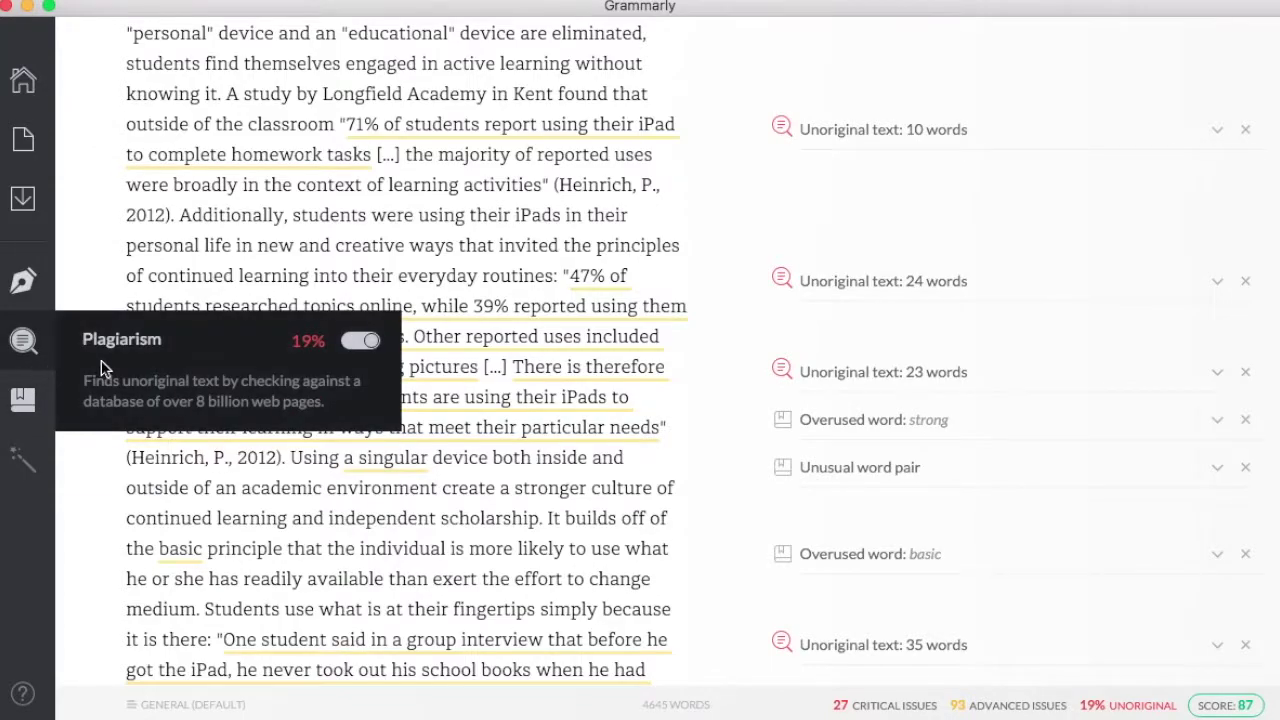
Keep Punctuation checks on and switch Style checking off, cutting advanced issues to 42
mouse_move(23, 281)
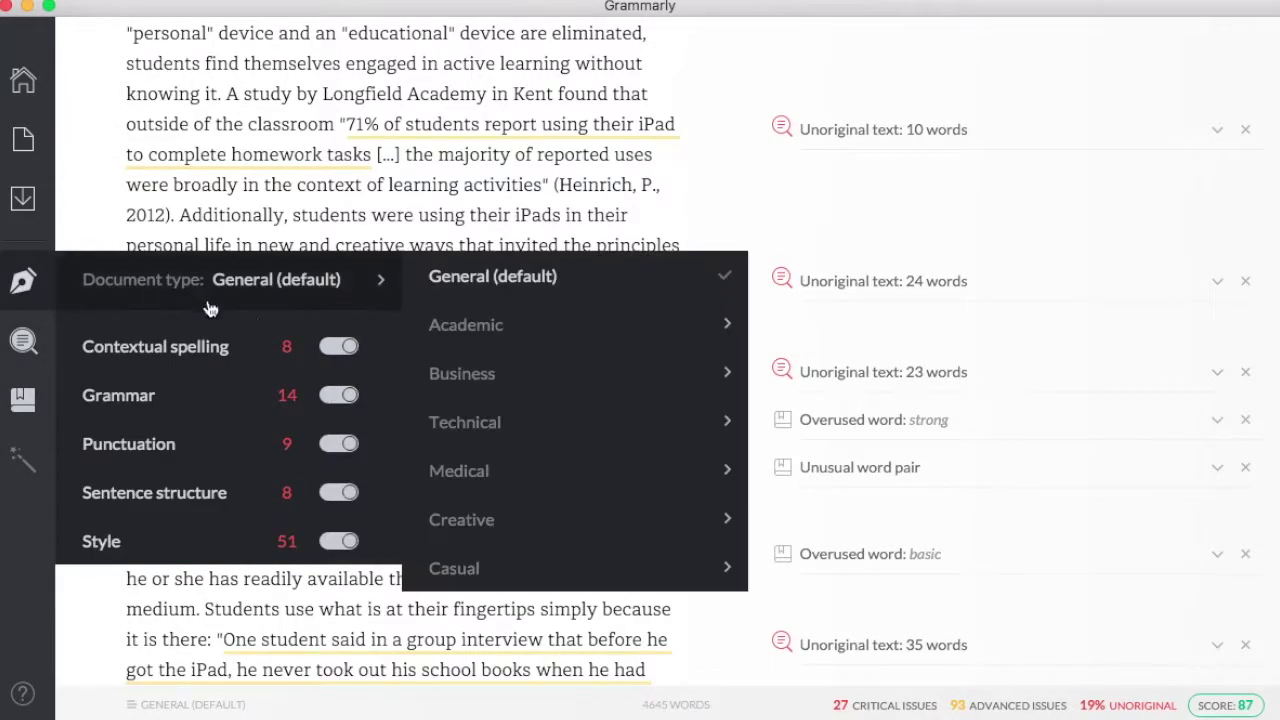
left_click(344, 446)
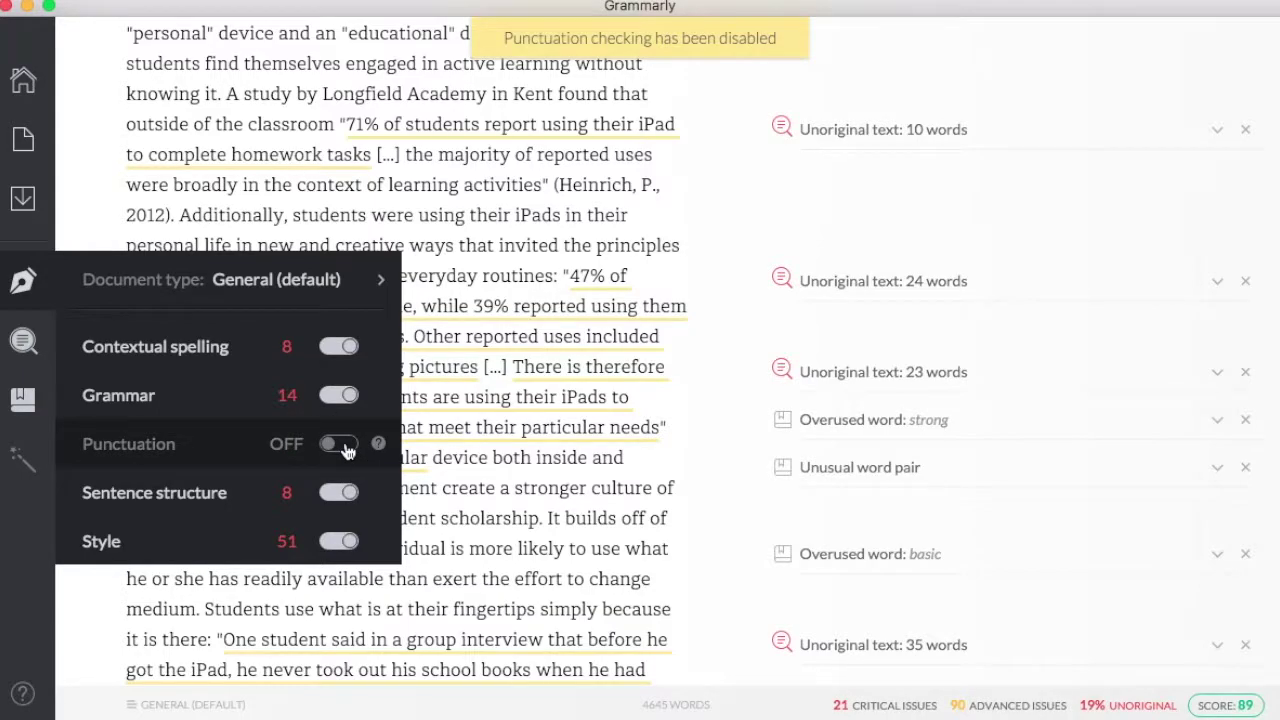
left_click(344, 446)
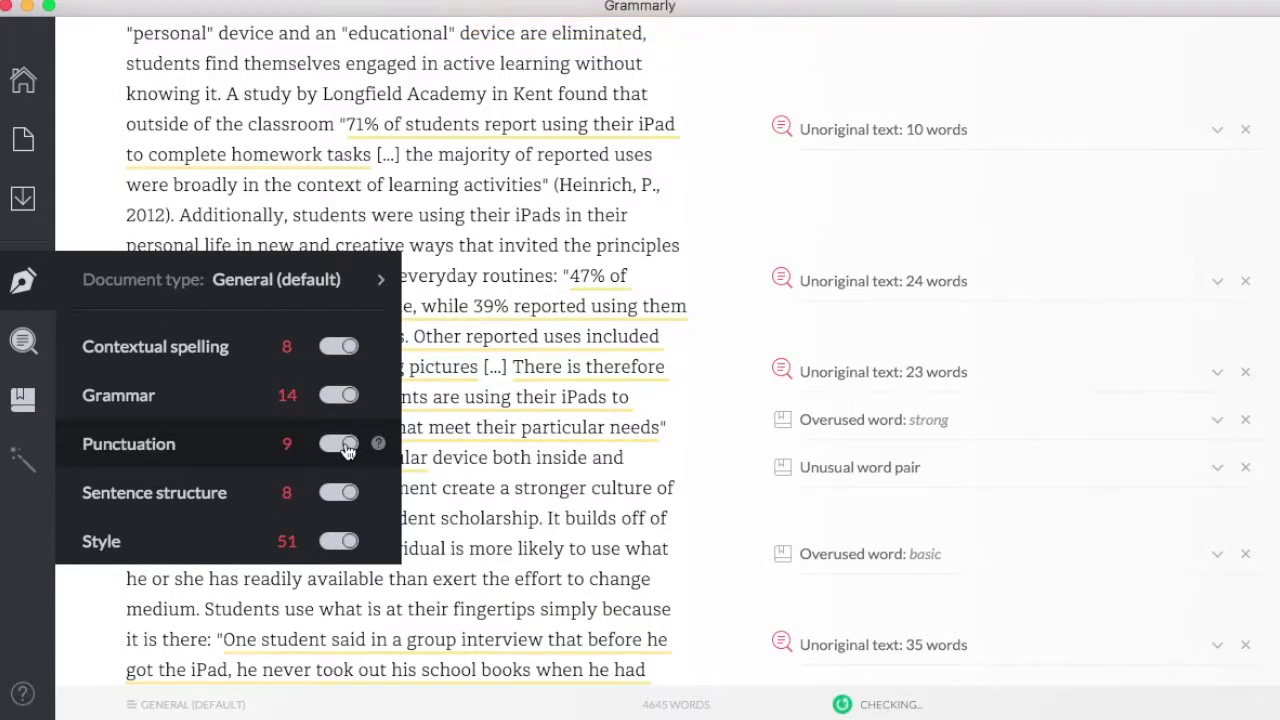
left_click(340, 541)
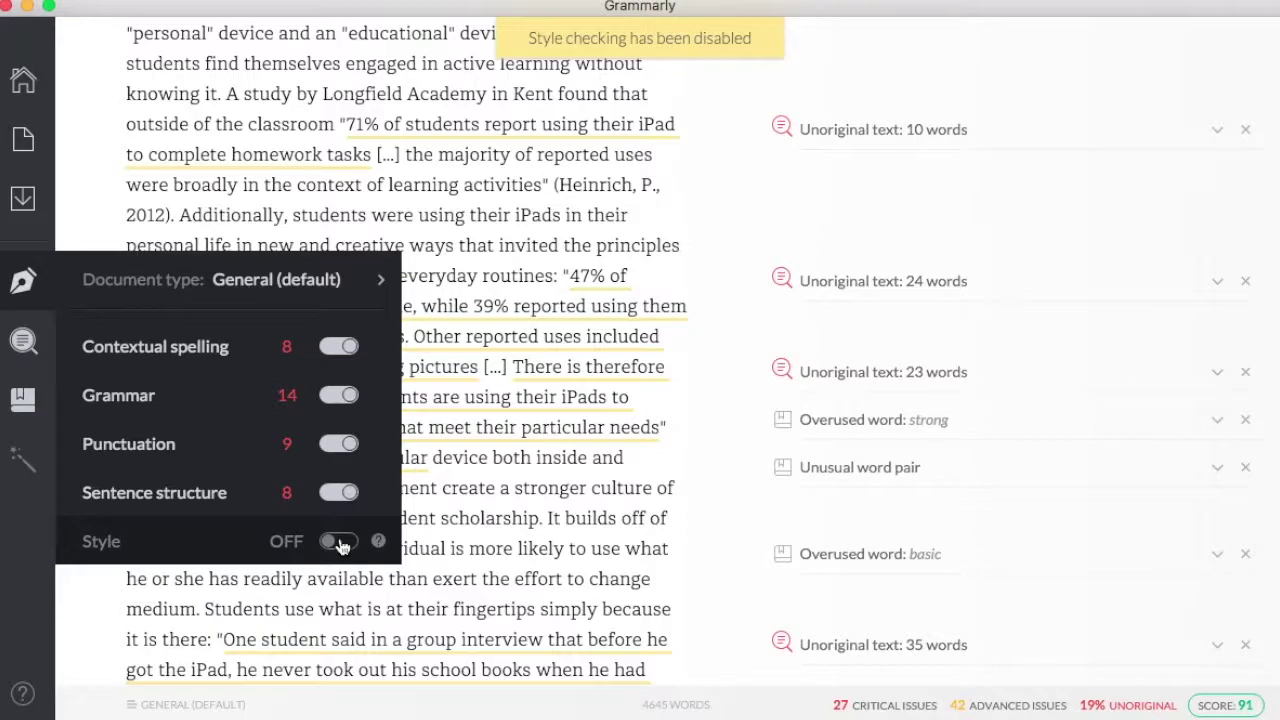
mouse_move(22, 402)
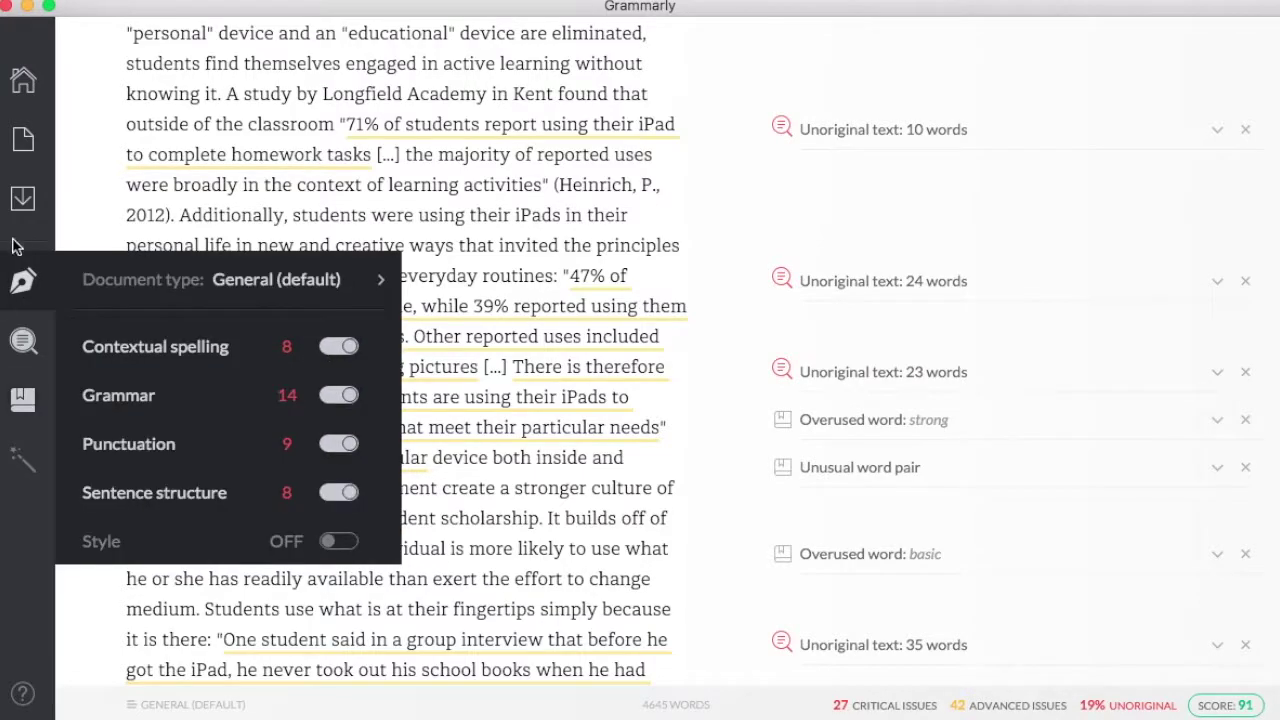
Export the essay as Mobile Tech Analysis[Conflict].edited.docx to the Desktop
left_click(96, 200)
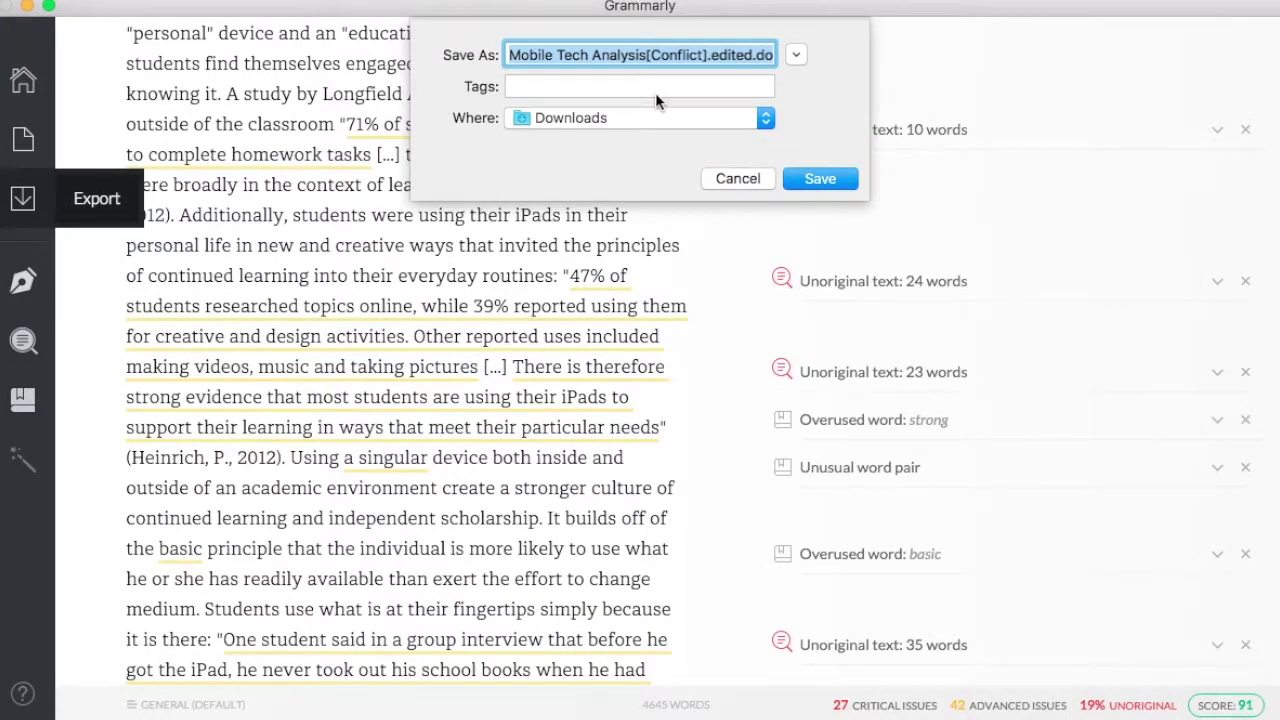
double_click(728, 55)
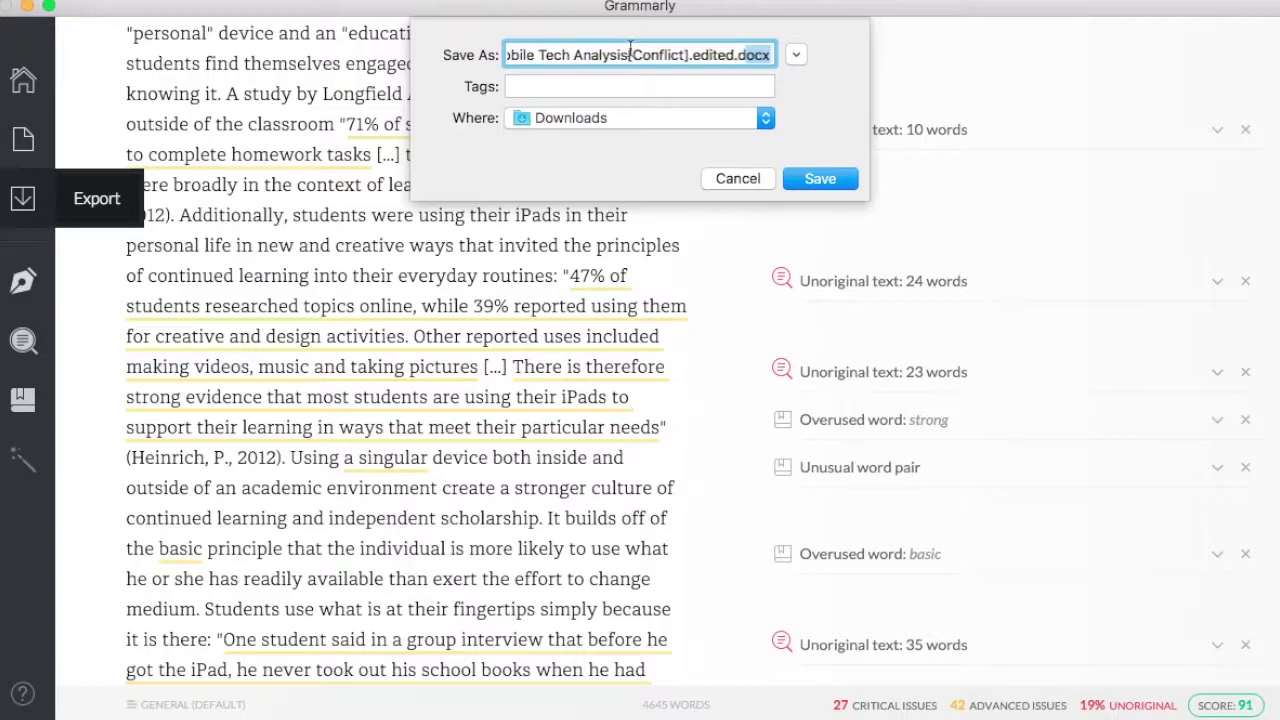
left_click(695, 118)
left_click(662, 270)
left_click(812, 180)
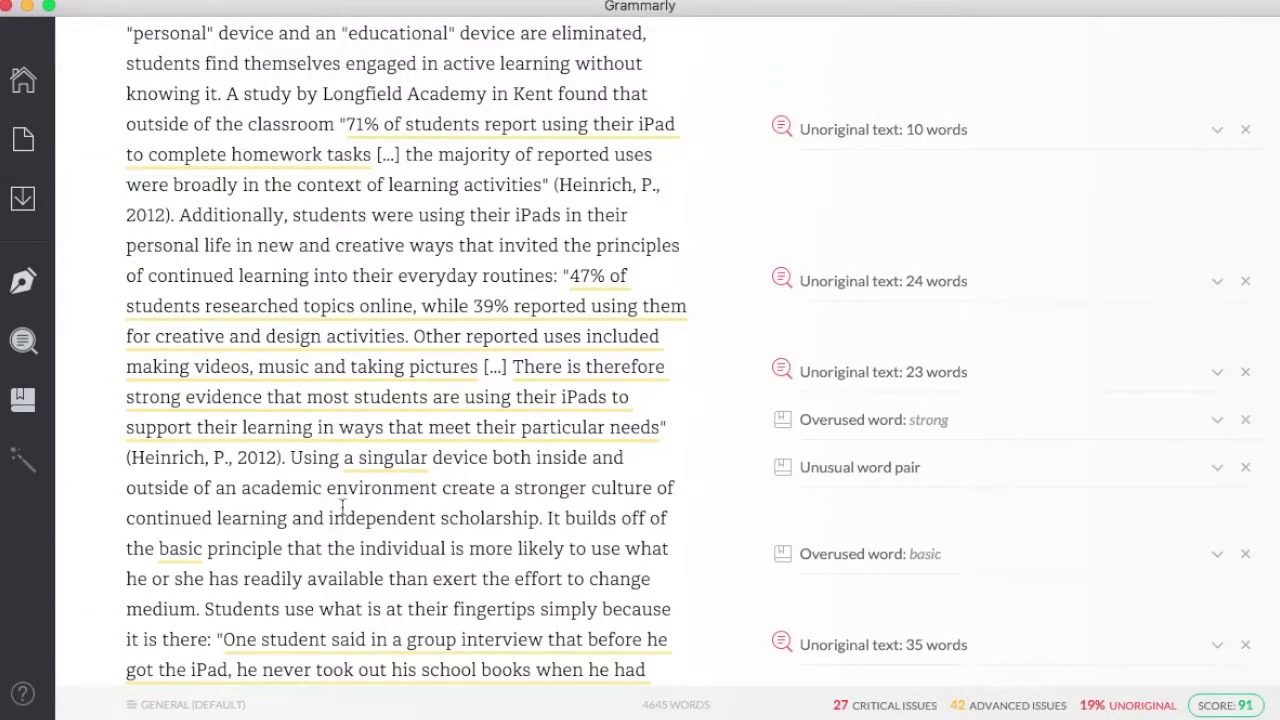
Return to the My Grammarly home screen listing the essay with score 69
scroll(329, 342, "up", 15)
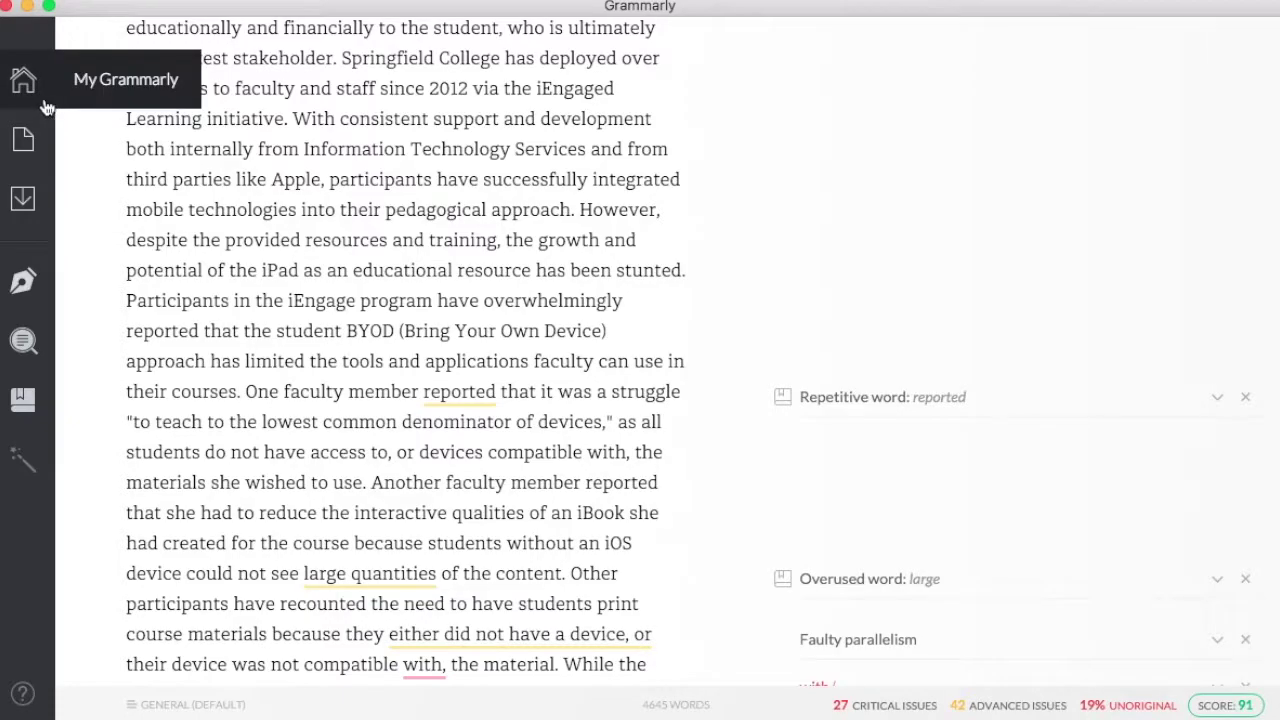
left_click(25, 86)
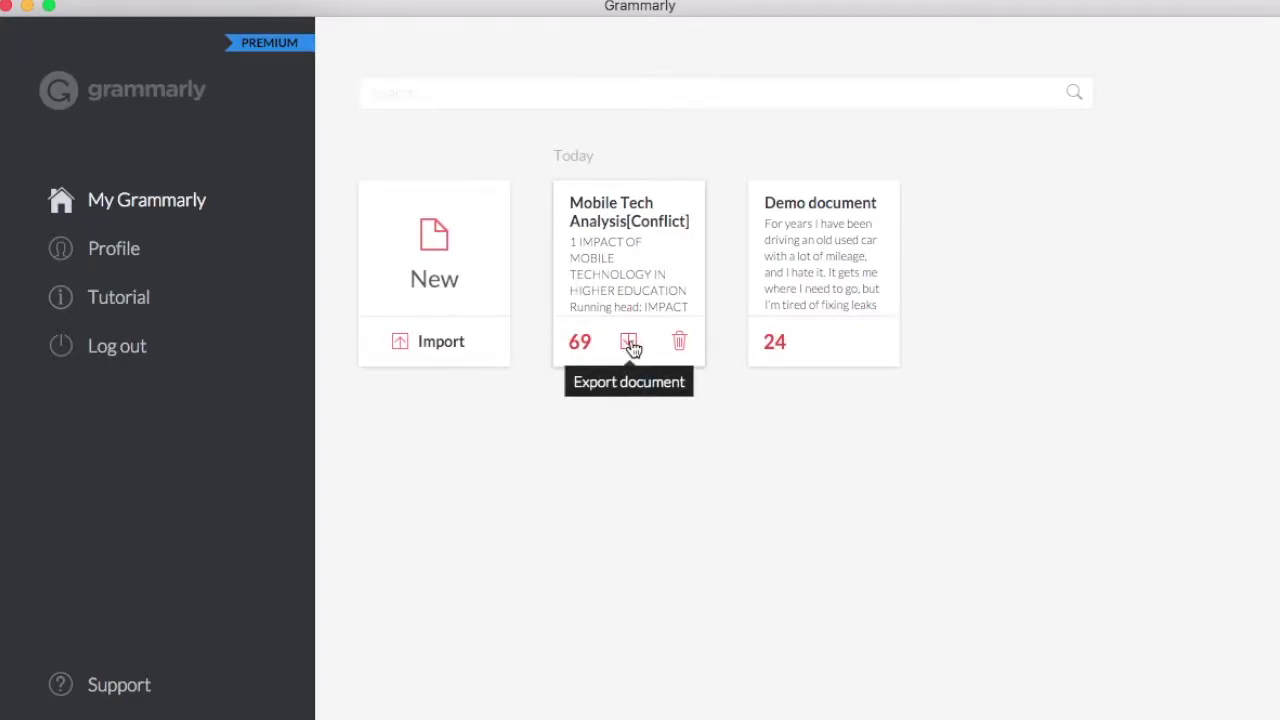
left_click(507, 100)
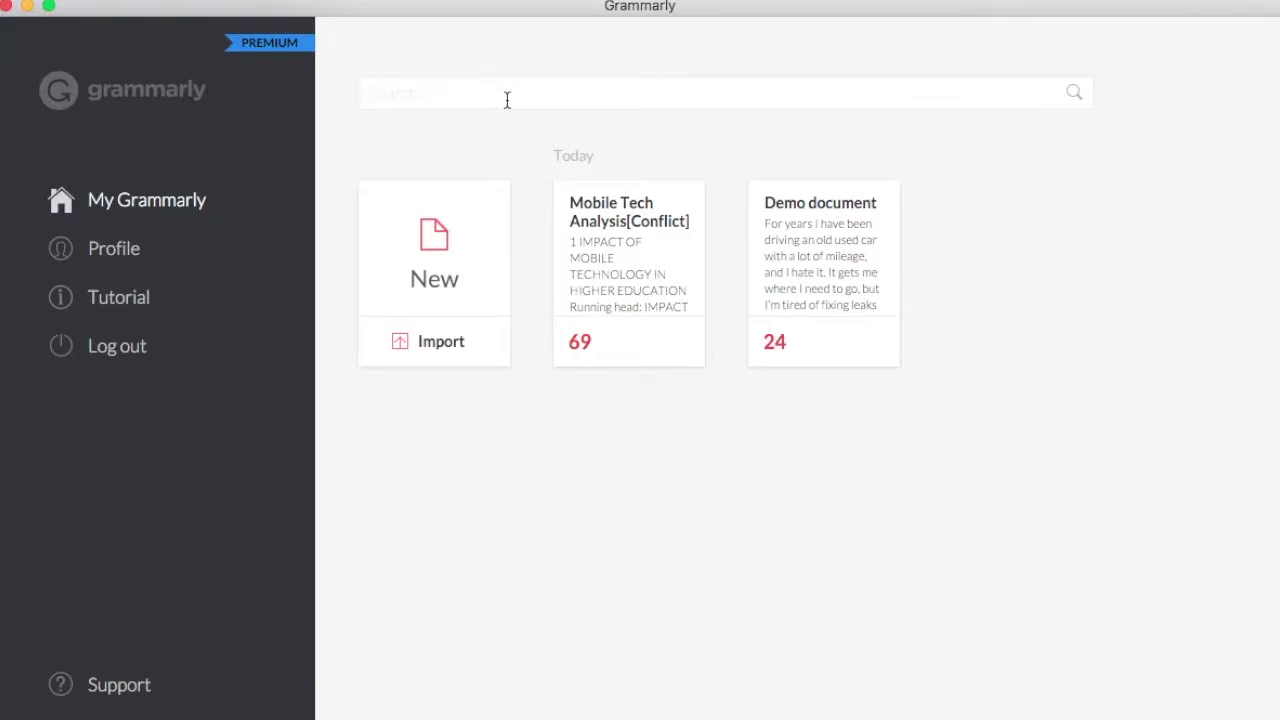
Open Profile settings and add the user's first name to the personal dictionary
left_click(114, 250)
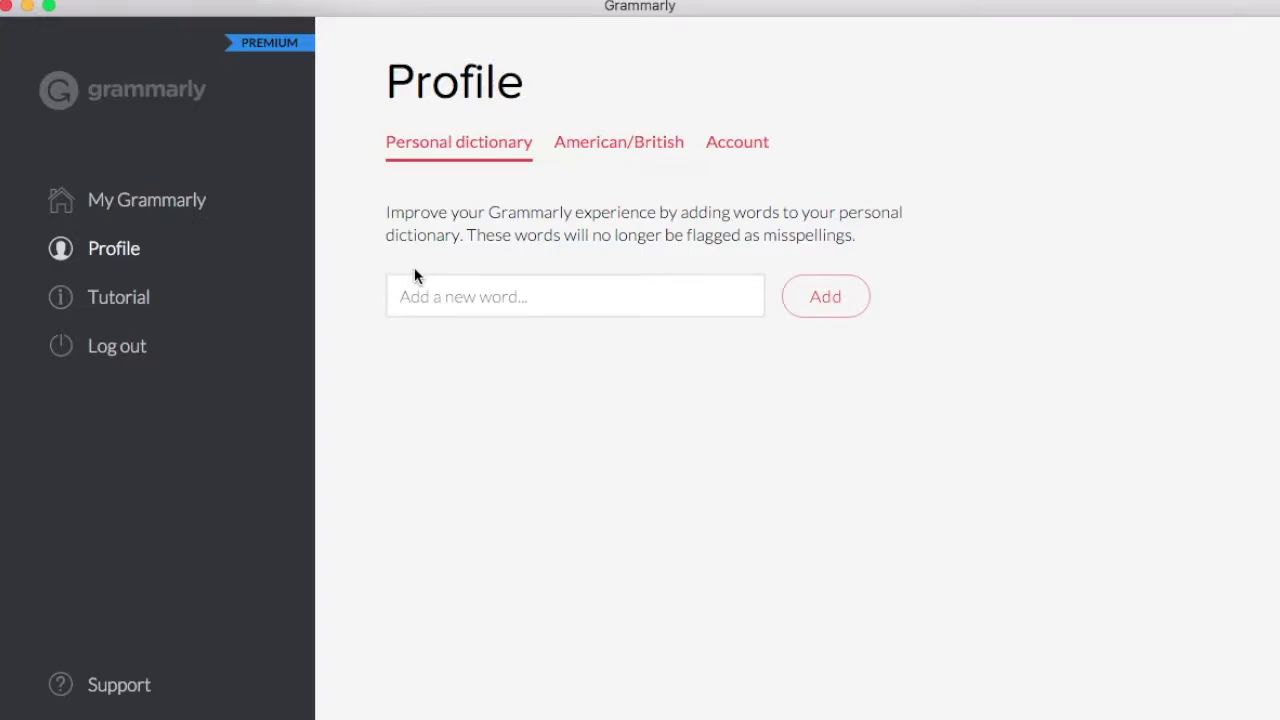
left_click(438, 294)
type("Bri")
left_click(837, 311)
Review the American/British English language setting on the Profile page
left_click(618, 145)
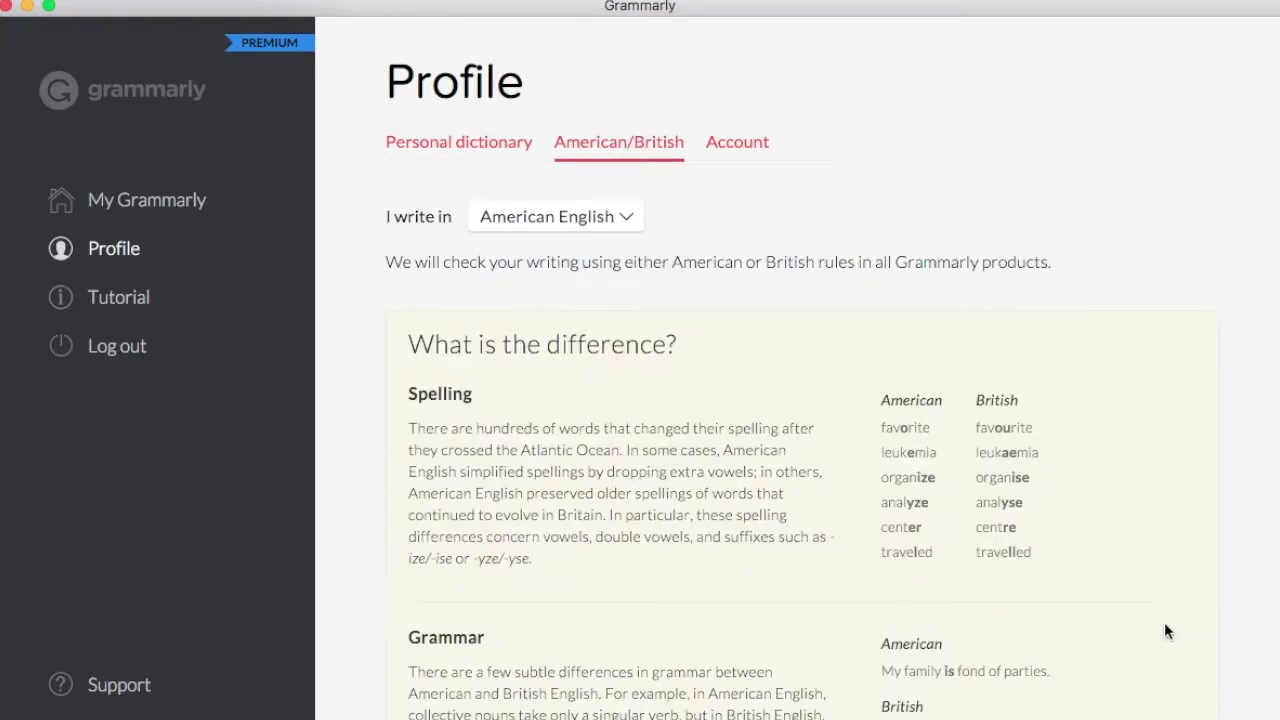
scroll(1164, 622, "down", 5)
scroll(1086, 629, "up", 5)
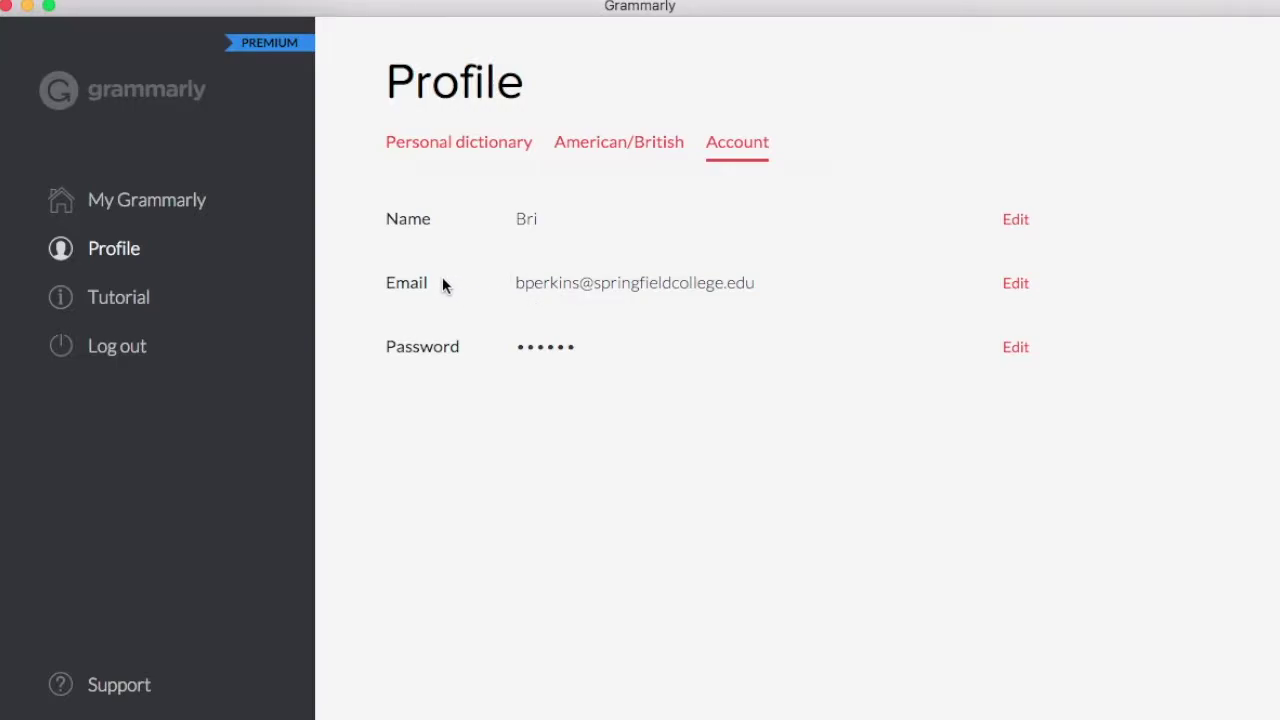
Open the tutorial and move through Editing text and Exporting document to Documents statistics
left_click(128, 297)
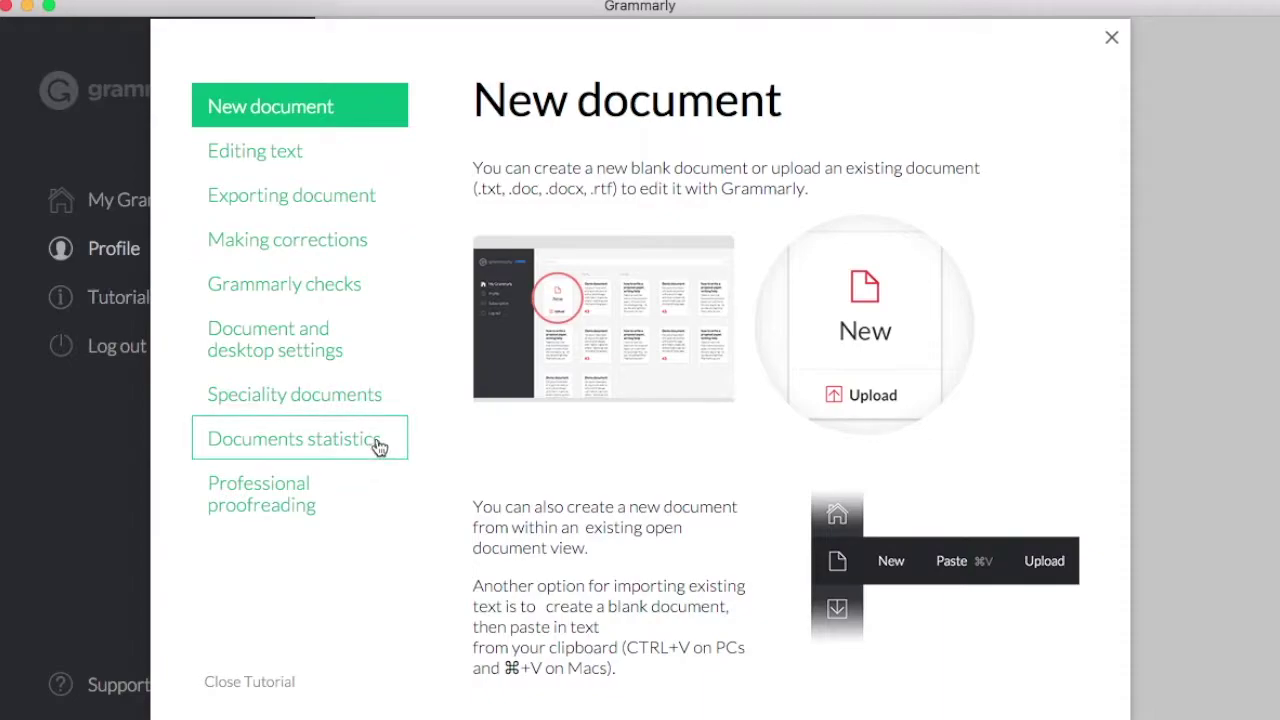
left_click(300, 151)
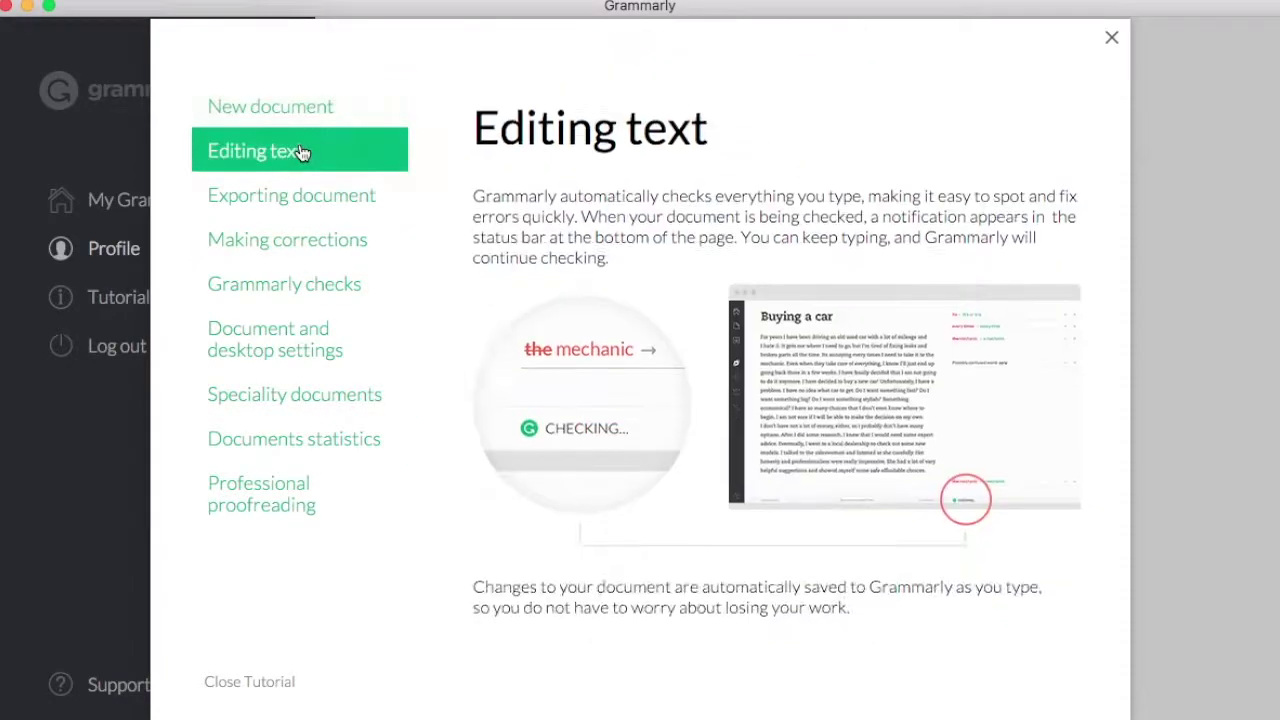
left_click(291, 212)
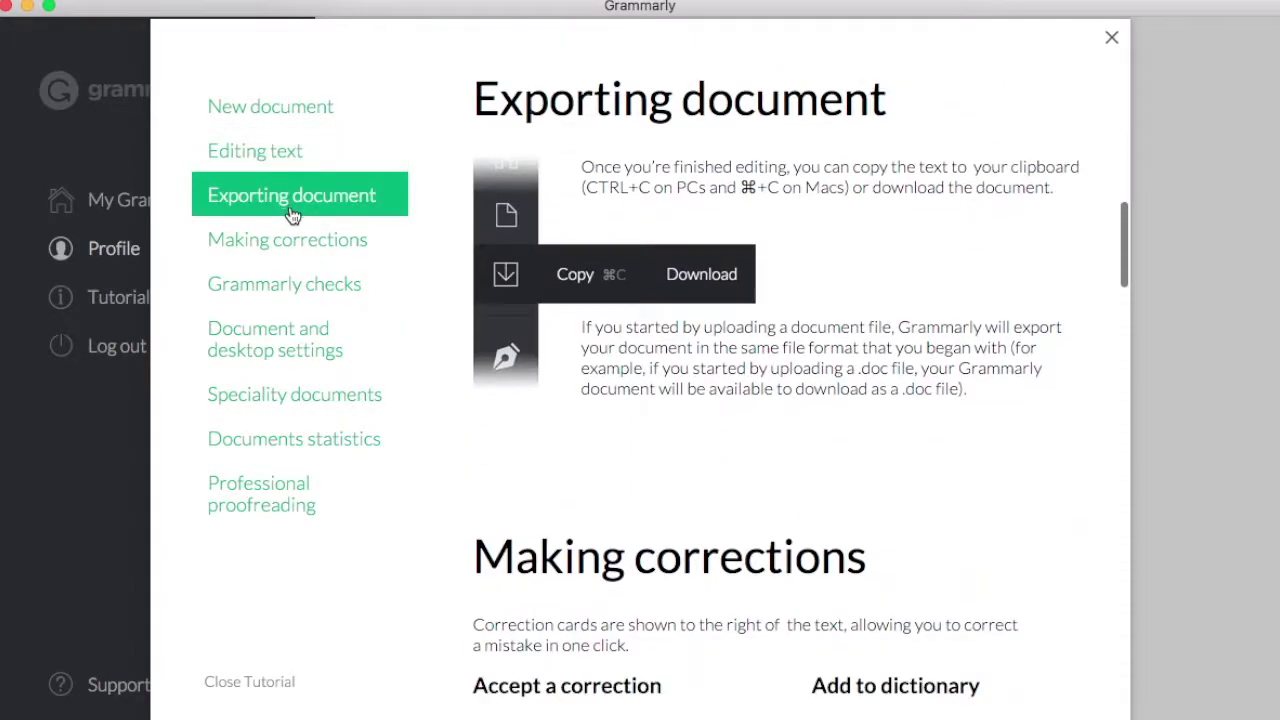
left_click(306, 436)
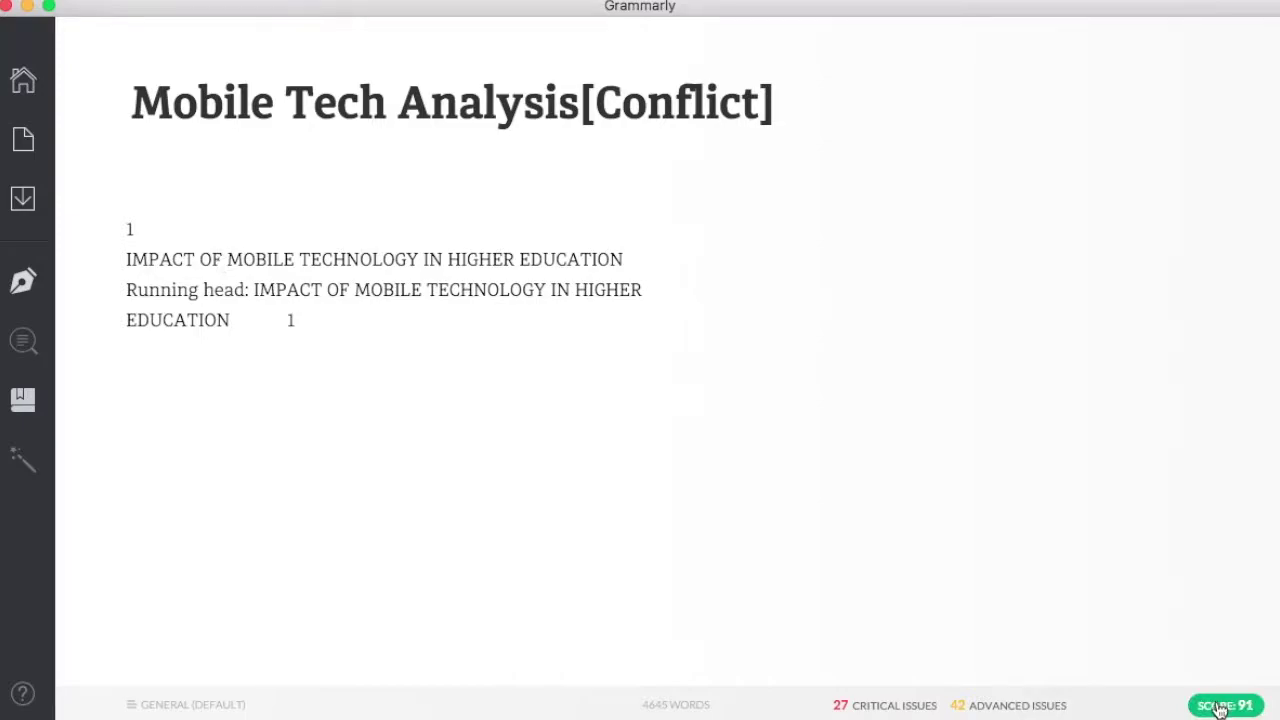
Open the essay's score report (91/100, 39 alerts) and scroll through its check statuses and counts
left_click(1225, 706)
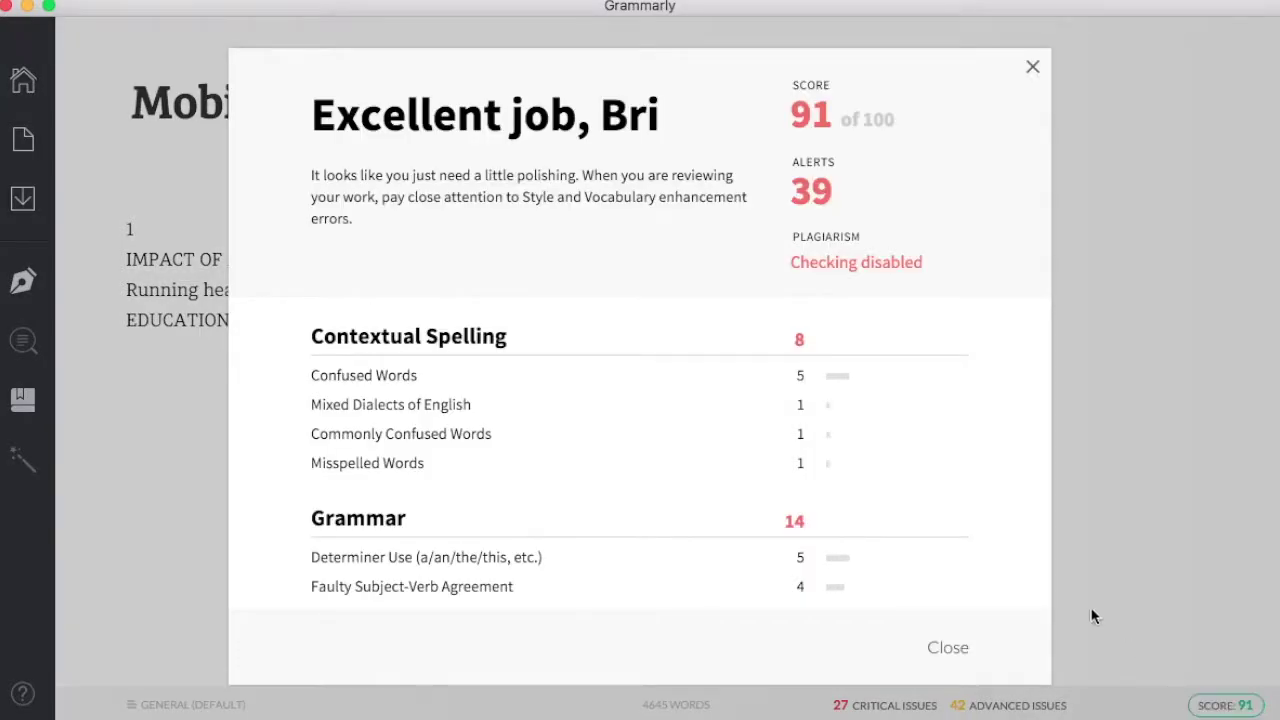
scroll(604, 226, "down", 1)
scroll(603, 221, "up", 1)
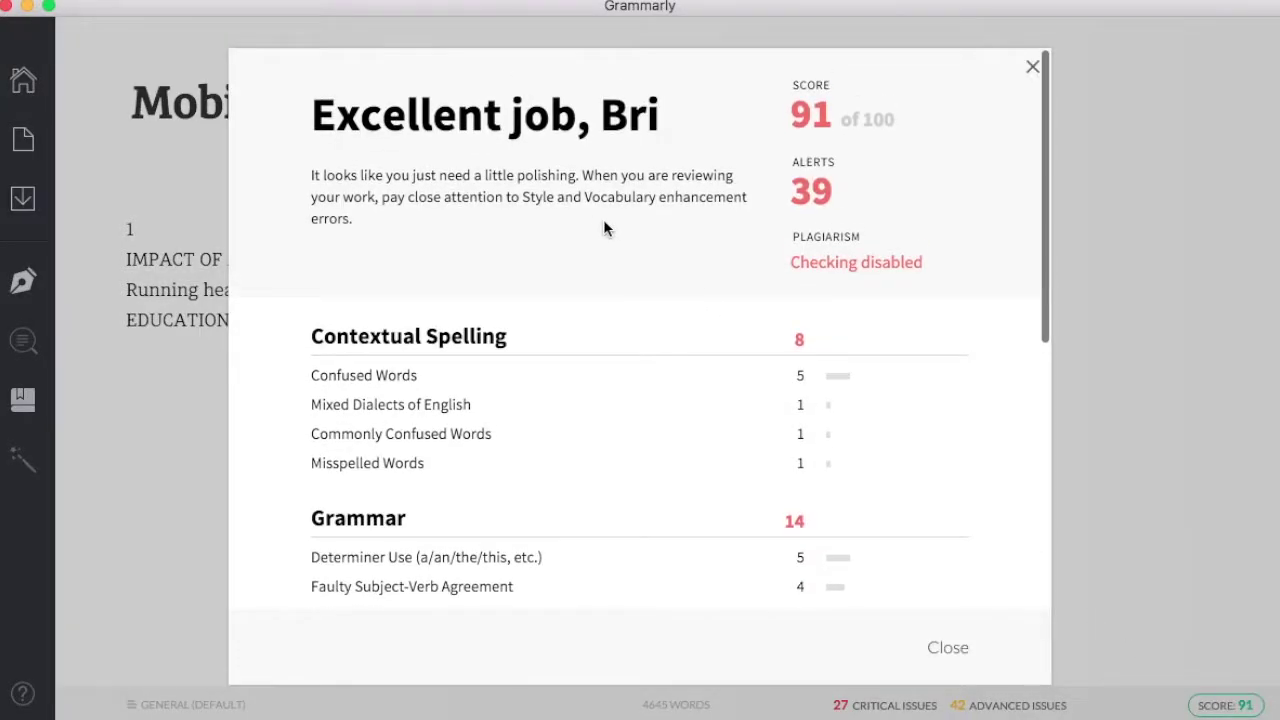
left_click(790, 258)
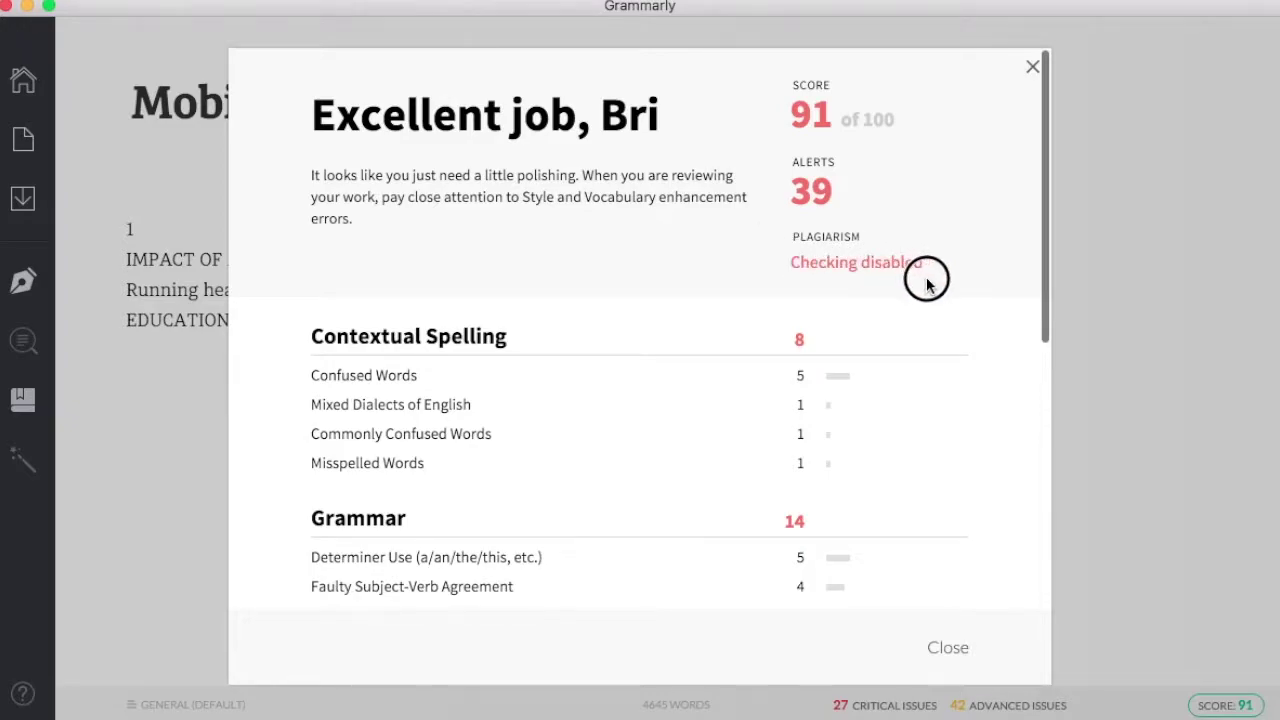
scroll(729, 366, "down", 2)
scroll(729, 367, "down", 1)
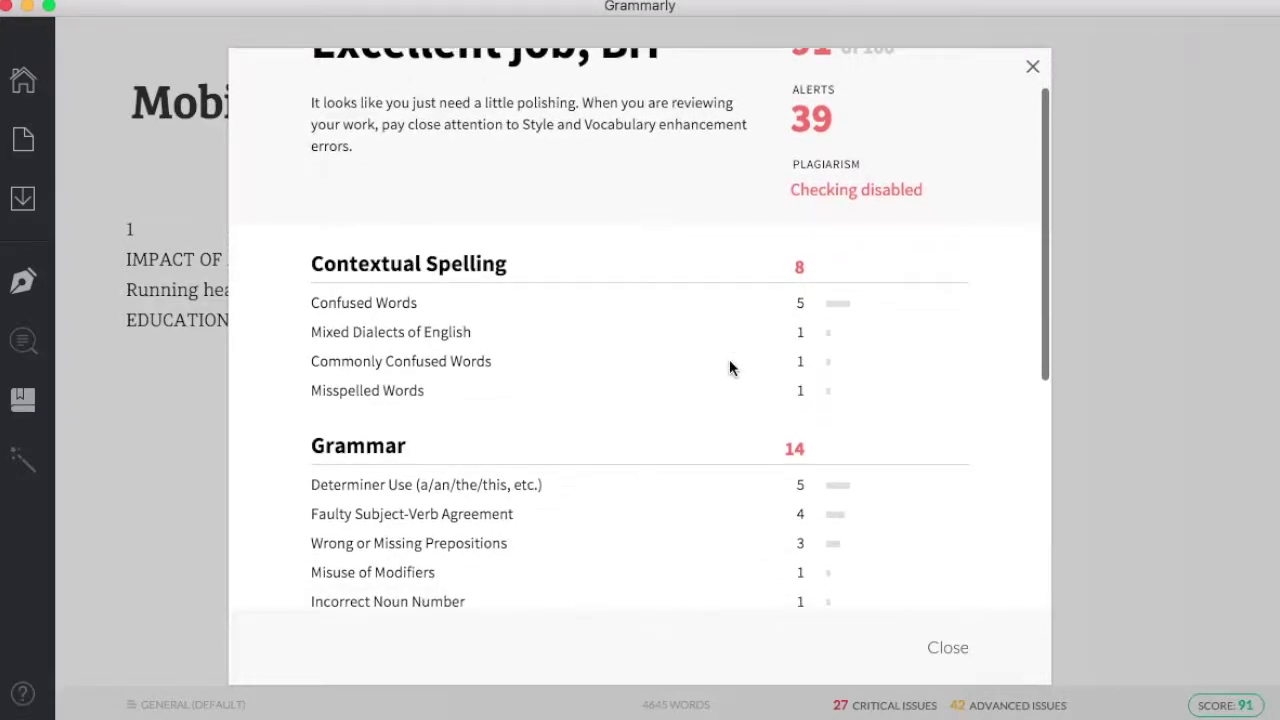
scroll(899, 364, "down", 2)
scroll(897, 363, "down", 10)
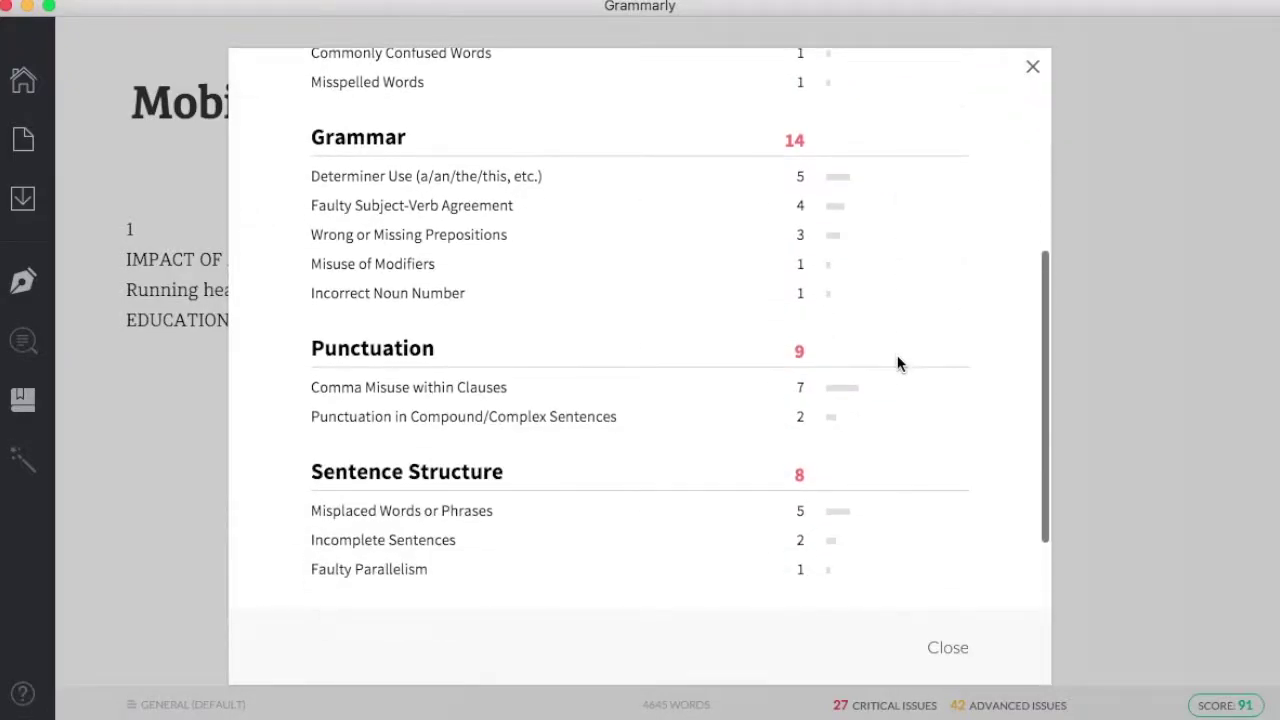